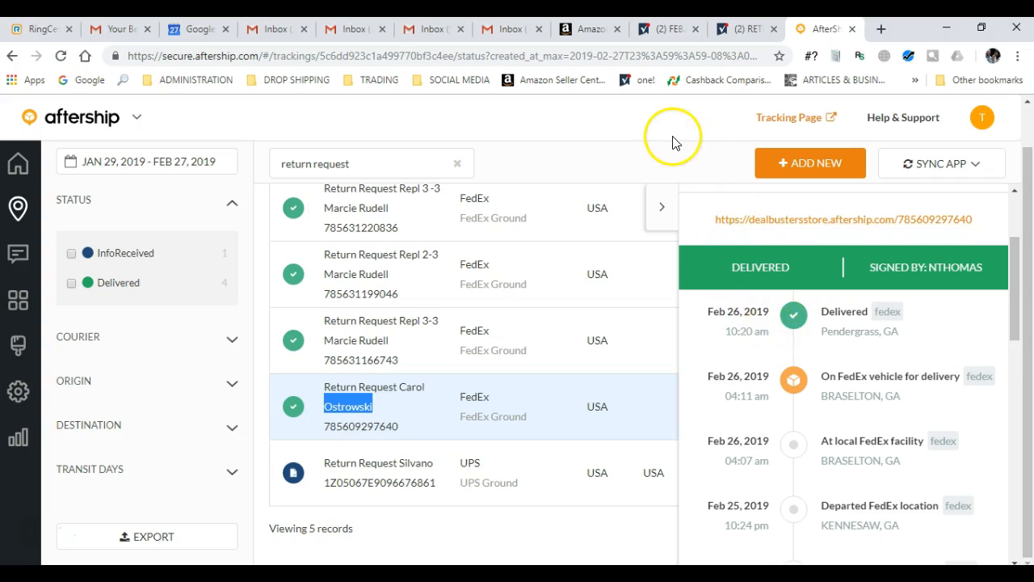
# - Switch to the Amazon Seller Central home page tab
pyautogui.click(593, 30)
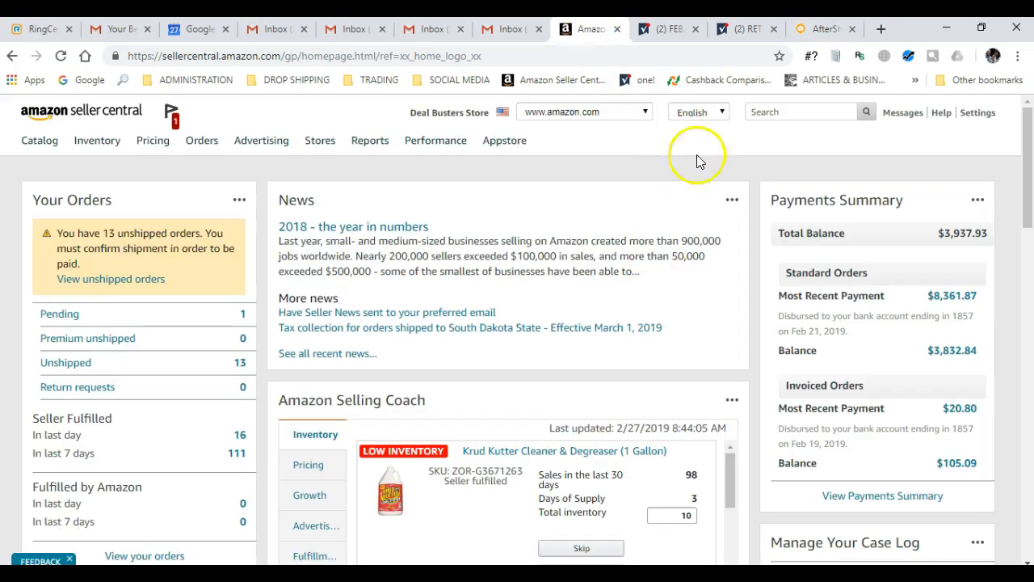
# - Read row 753's comments in the Returns & Customer Service sheet and copy its order ID
pyautogui.click(677, 33)
pyautogui.click(743, 28)
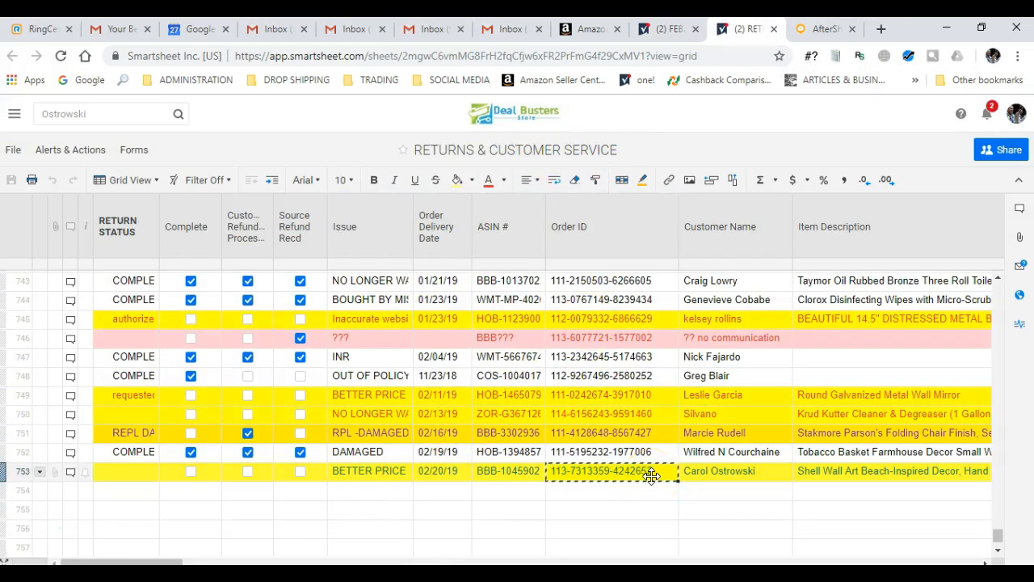
pyautogui.click(71, 472)
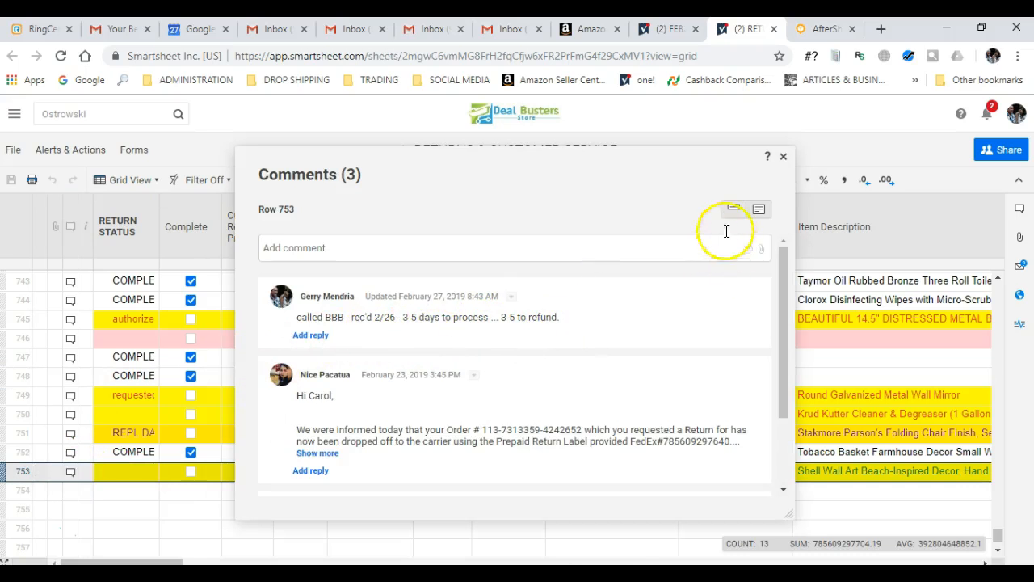
pyautogui.click(784, 157)
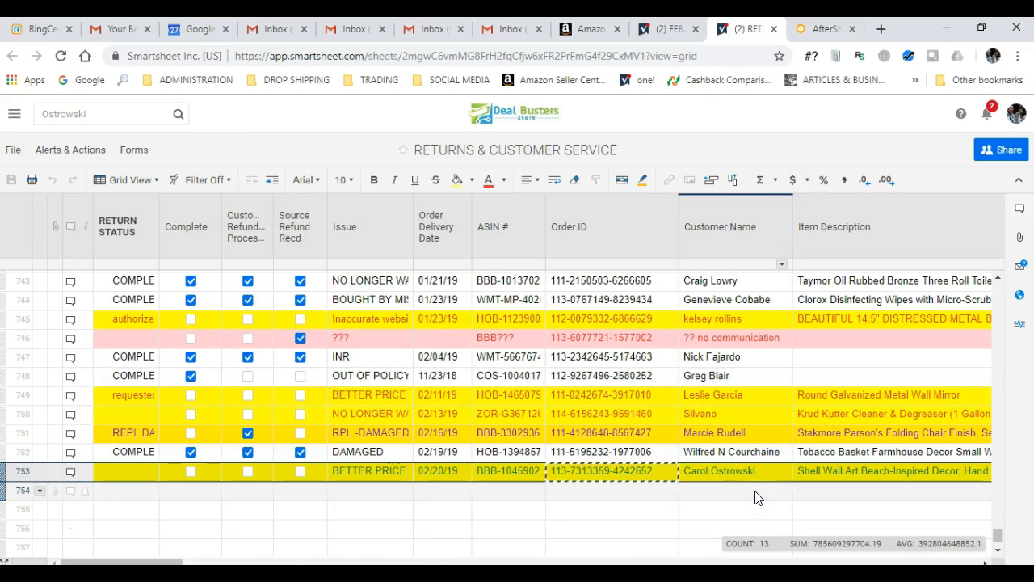
pyautogui.click(610, 478)
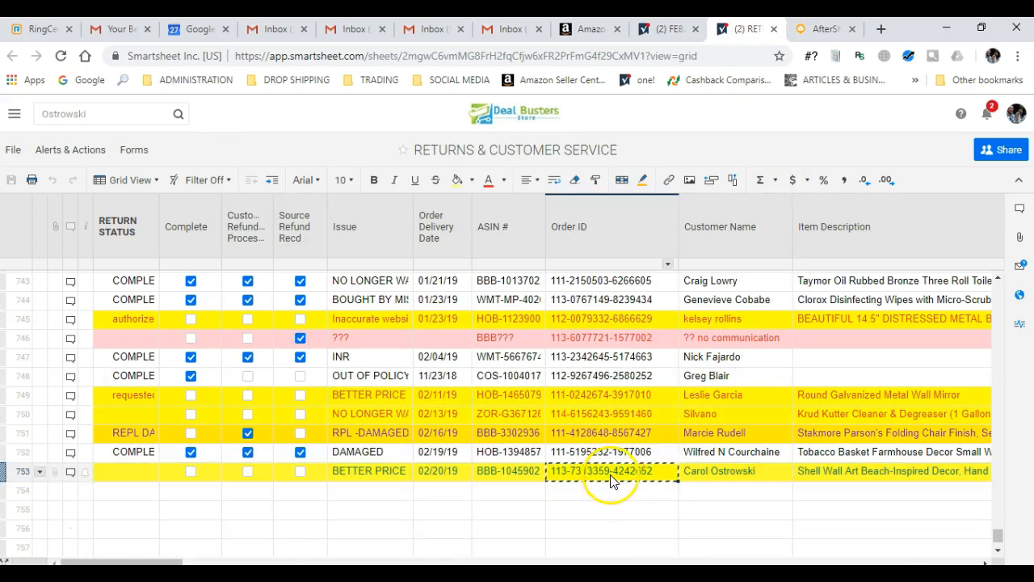
pyautogui.click(594, 28)
# - Search Manage Returns for the pasted order ID and open the Contact buyer e-mail form
pyautogui.moveTo(166, 145)
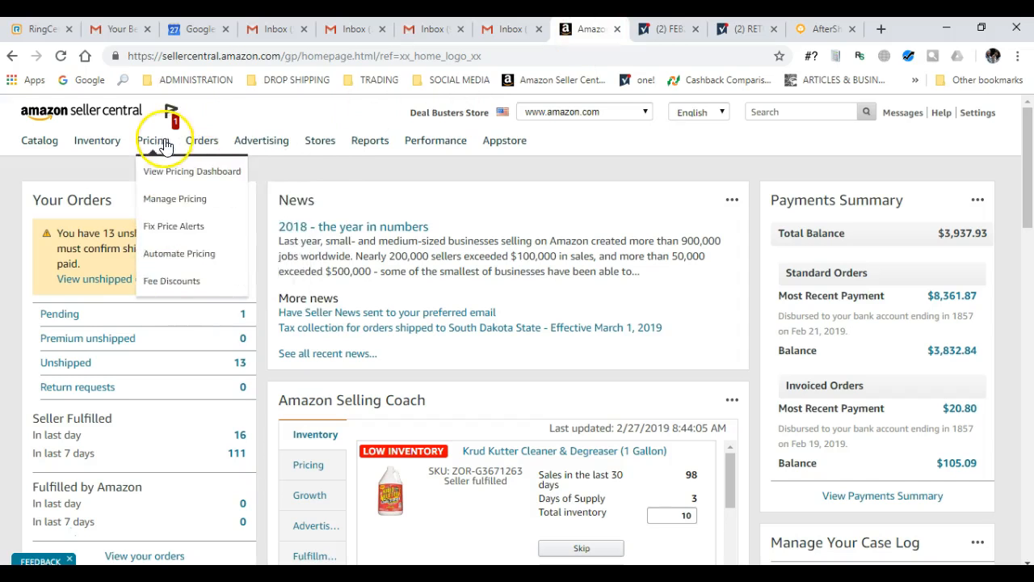
pyautogui.moveTo(202, 141)
pyautogui.click(230, 254)
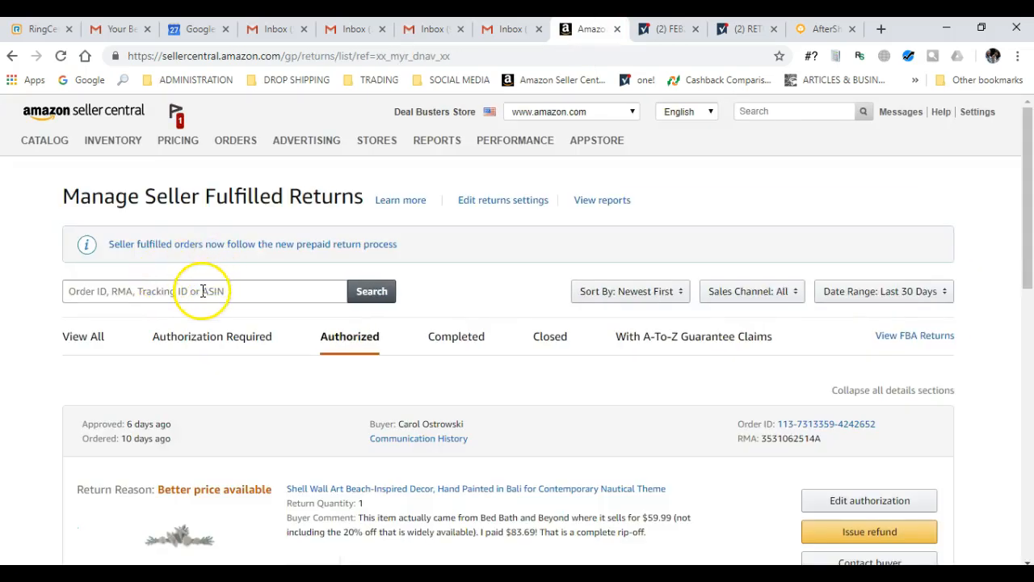
pyautogui.click(203, 291)
pyautogui.hotkey('ctrl', 'v')
pyautogui.click(367, 298)
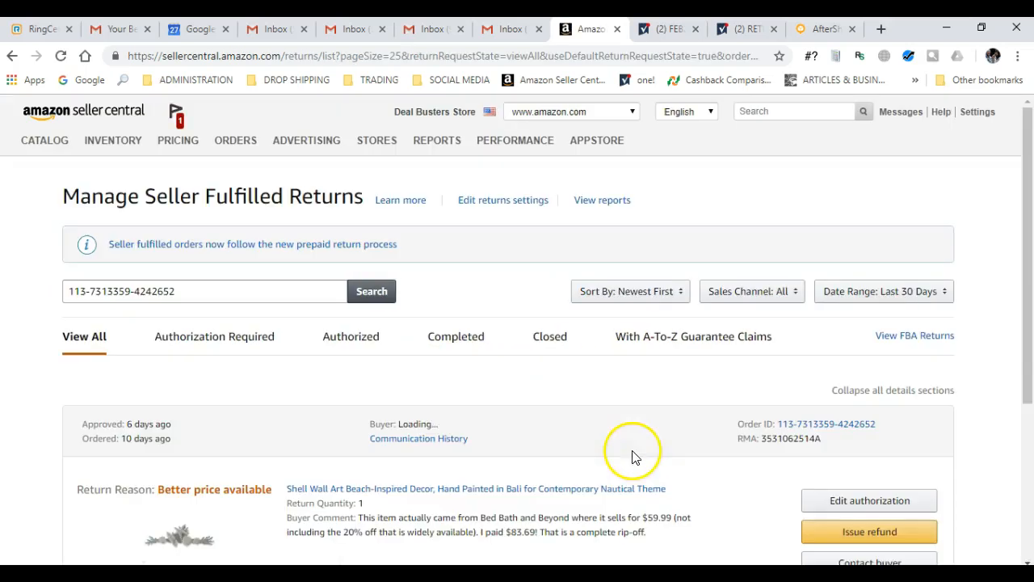
pyautogui.scroll(-2, 606, 446)
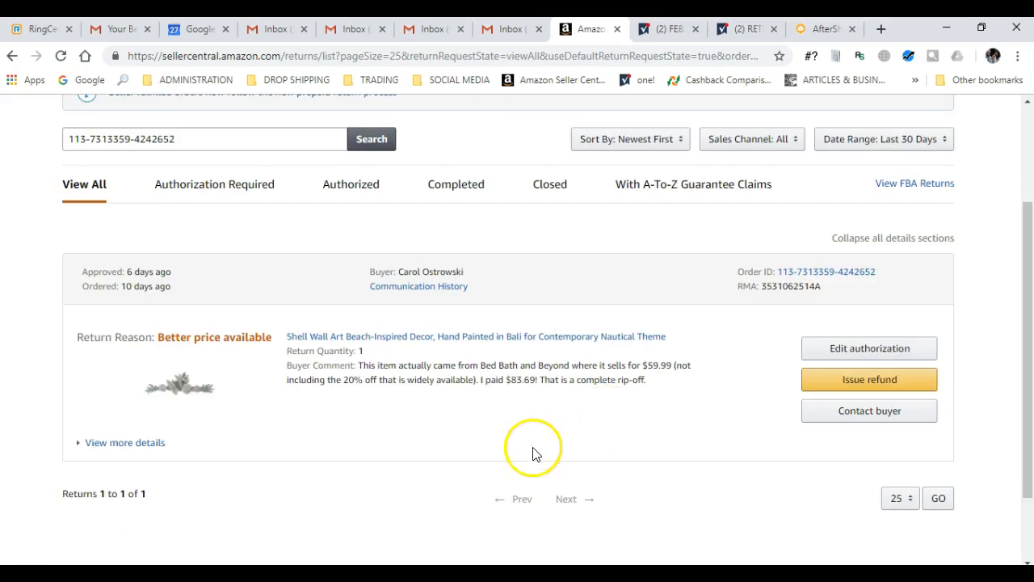
pyautogui.click(872, 425)
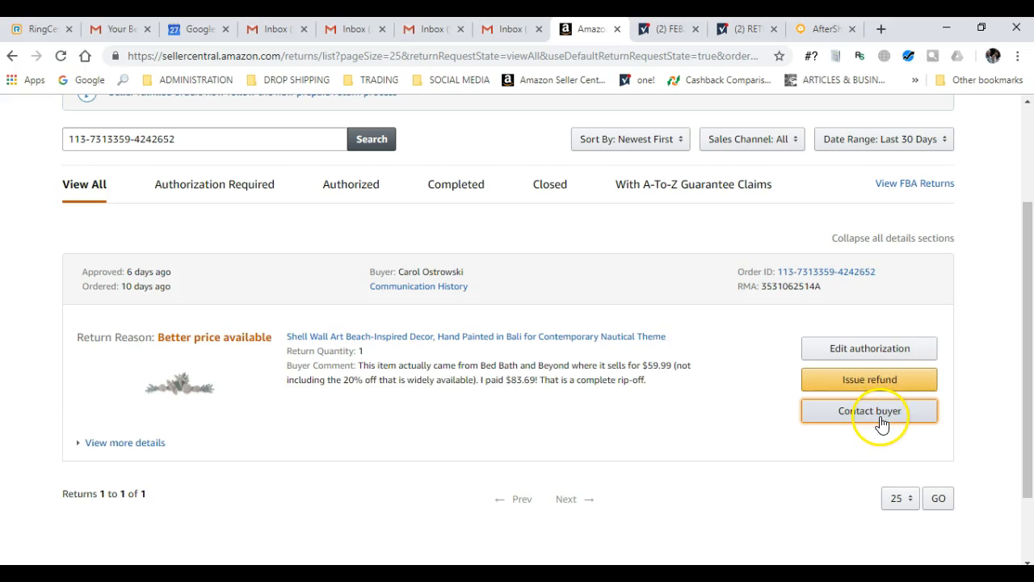
pyautogui.click(882, 417)
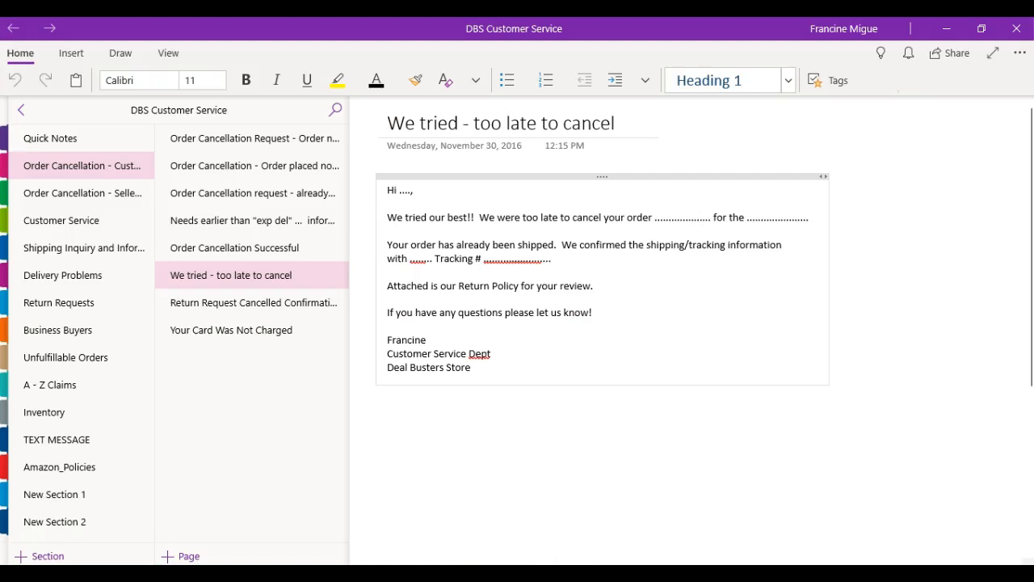
# - Search notes for 'refund on return' and select the Refund on Return Confirmation template text
pyautogui.click(336, 112)
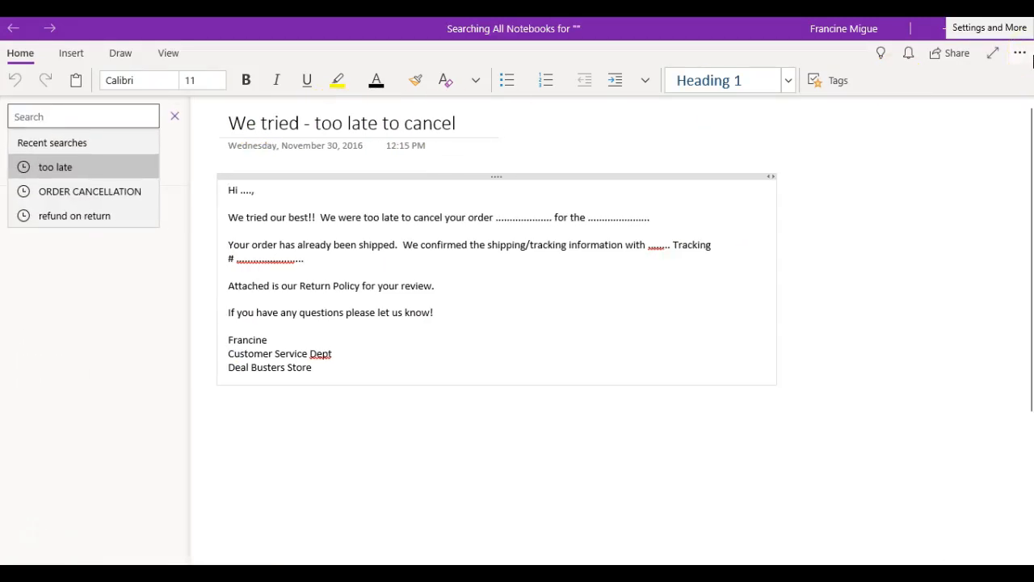
pyautogui.write('refund on')
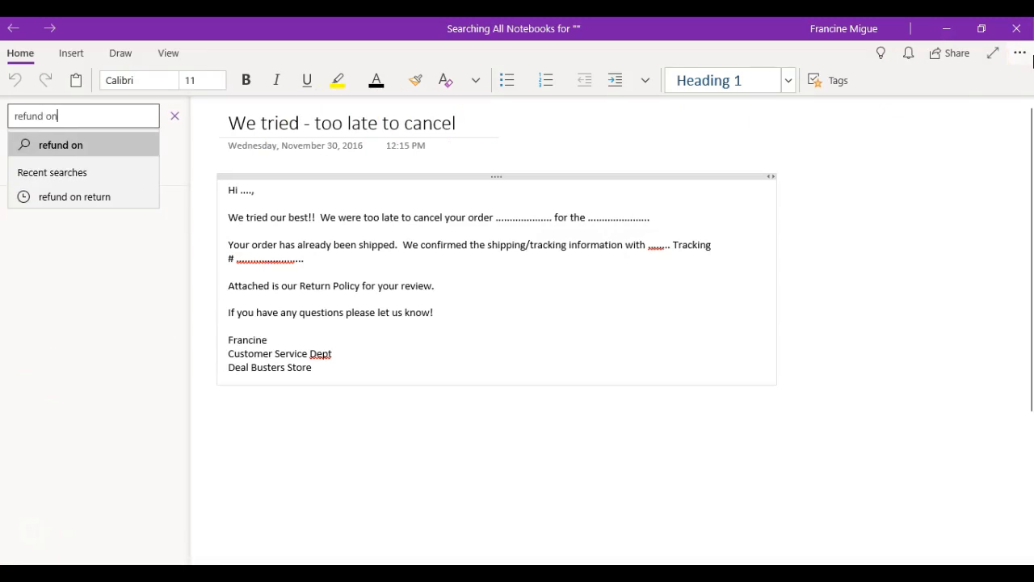
pyautogui.click(89, 198)
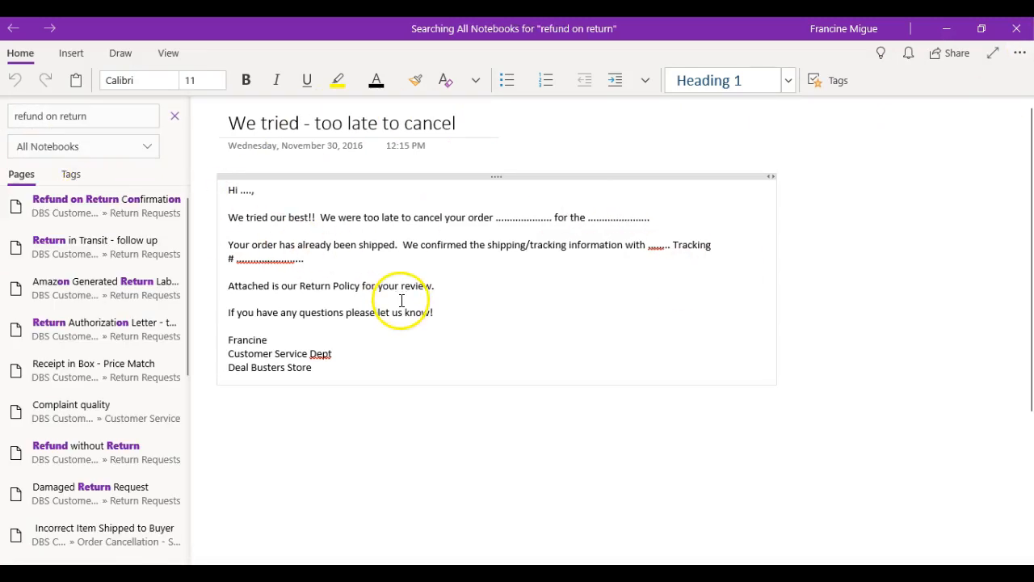
pyautogui.click(105, 210)
pyautogui.moveTo(358, 349); pyautogui.dragTo(223, 189)
# - Paste the refund template into the buyer message box, adding a blank line after the greeting
pyautogui.click(946, 28)
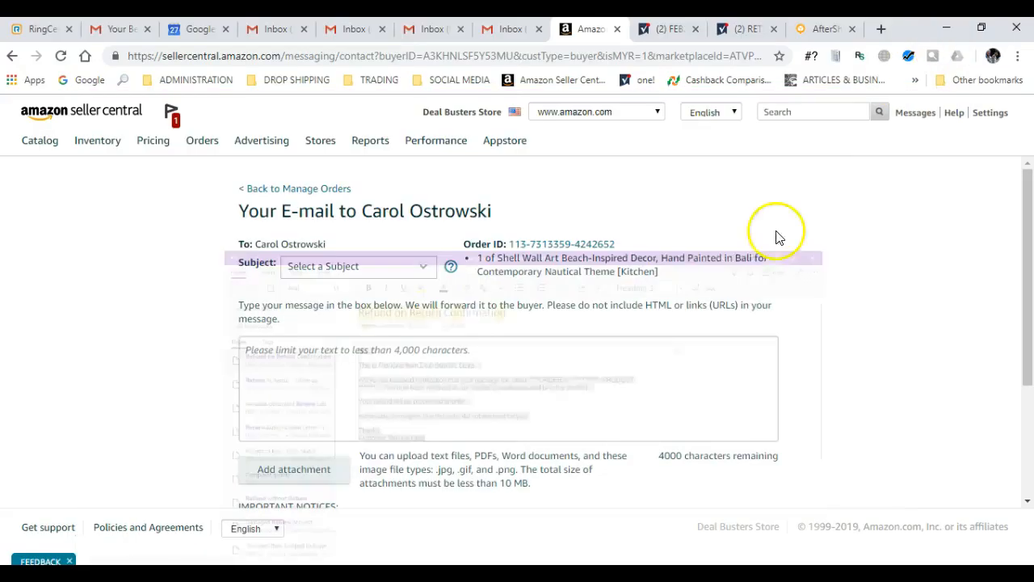
pyautogui.click(443, 380)
pyautogui.hotkey('ctrl', 'v')
pyautogui.scroll(2, 334, 358)
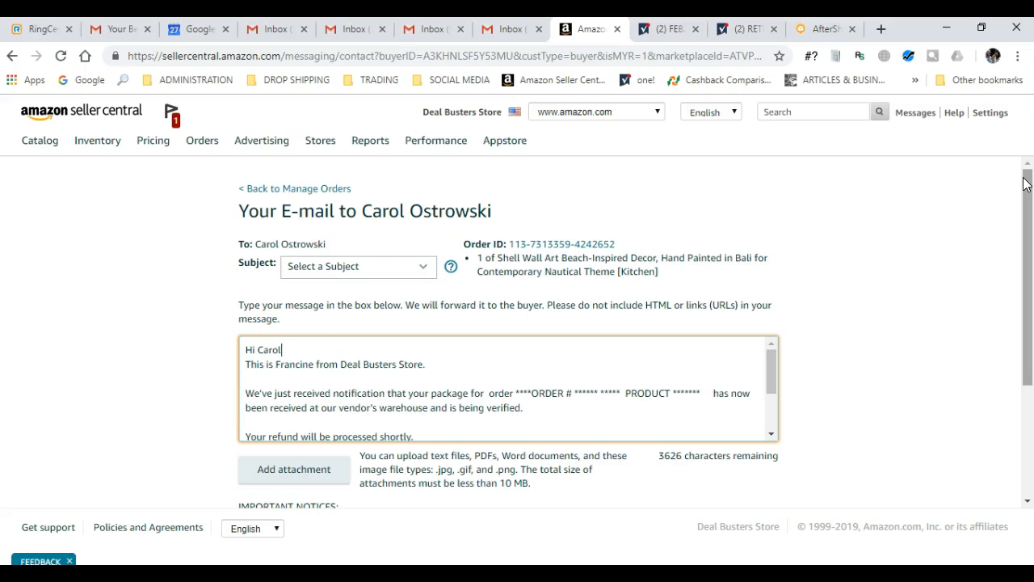
pyautogui.press('Return')
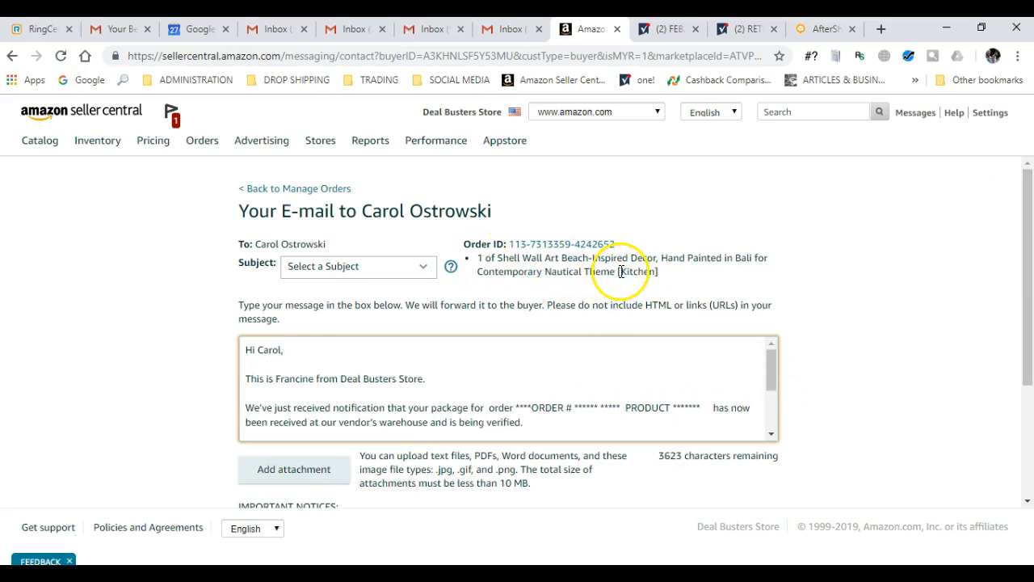
# - Replace the template placeholder with the real order number and Shell Wall Art product title
pyautogui.moveTo(617, 271); pyautogui.dragTo(511, 244)
pyautogui.hotkey('ctrl', 'c')
pyautogui.moveTo(704, 408); pyautogui.dragTo(514, 409)
pyautogui.hotkey('ctrl', 'v')
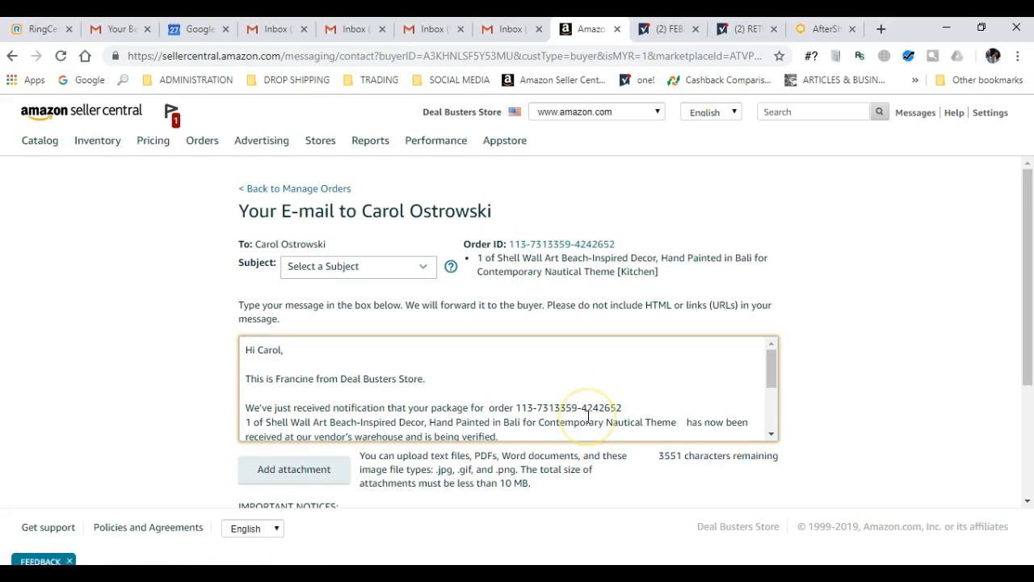
pyautogui.click(631, 408)
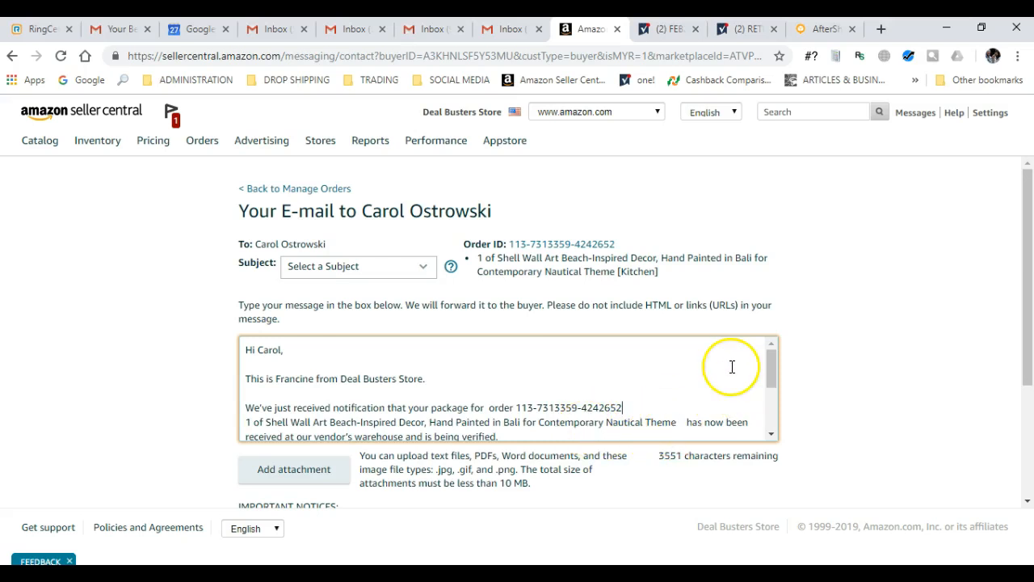
pyautogui.press('Delete')
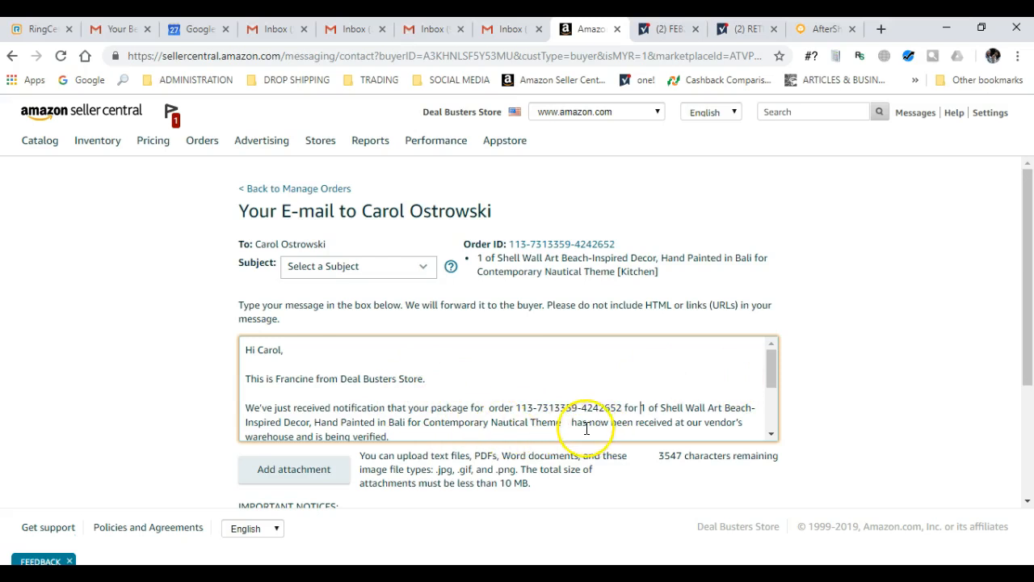
pyautogui.press('Delete')
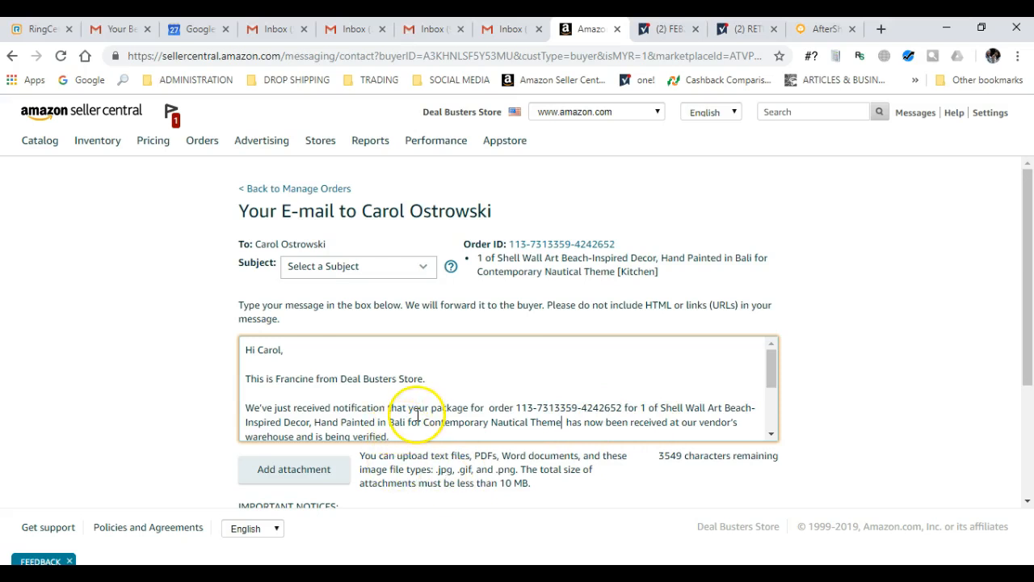
pyautogui.scroll(-1, 421, 415)
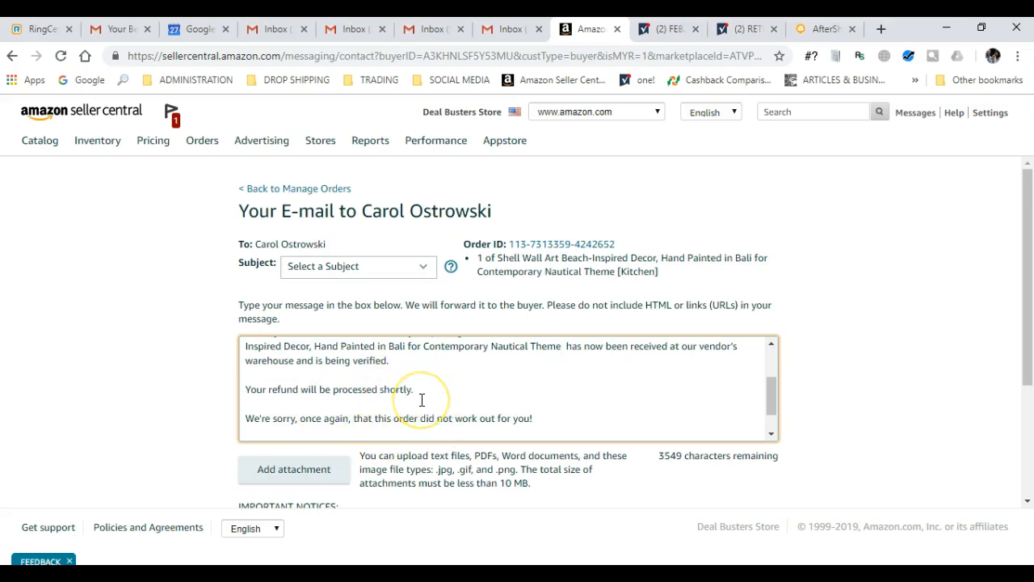
pyautogui.scroll(-1, 421, 400)
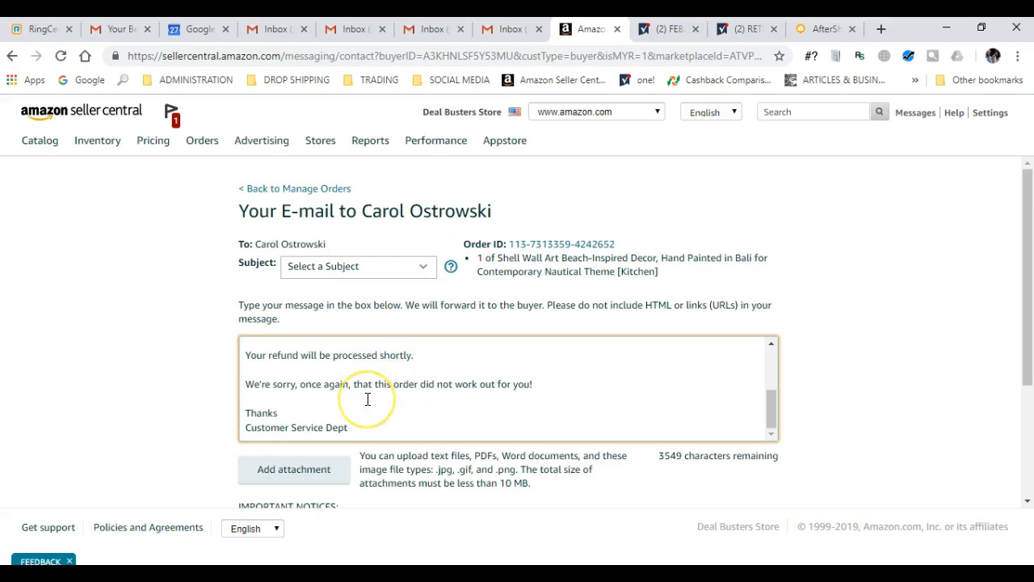
# - Attach Deal Busters Store Return Policy.jpg from the CUSTOMER SERVICE DBS folder to the message
pyautogui.click(306, 473)
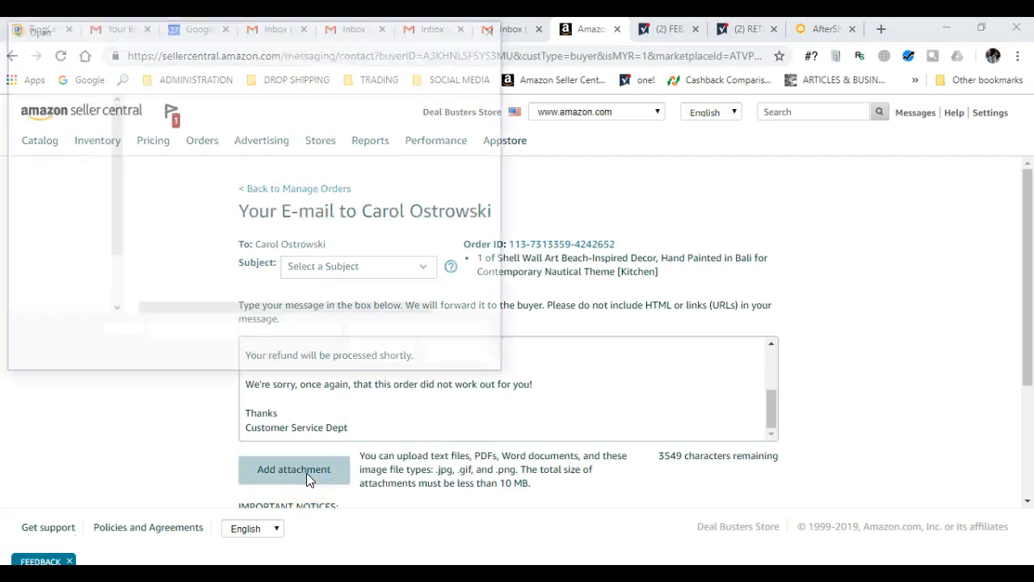
pyautogui.scroll(3, 70, 180)
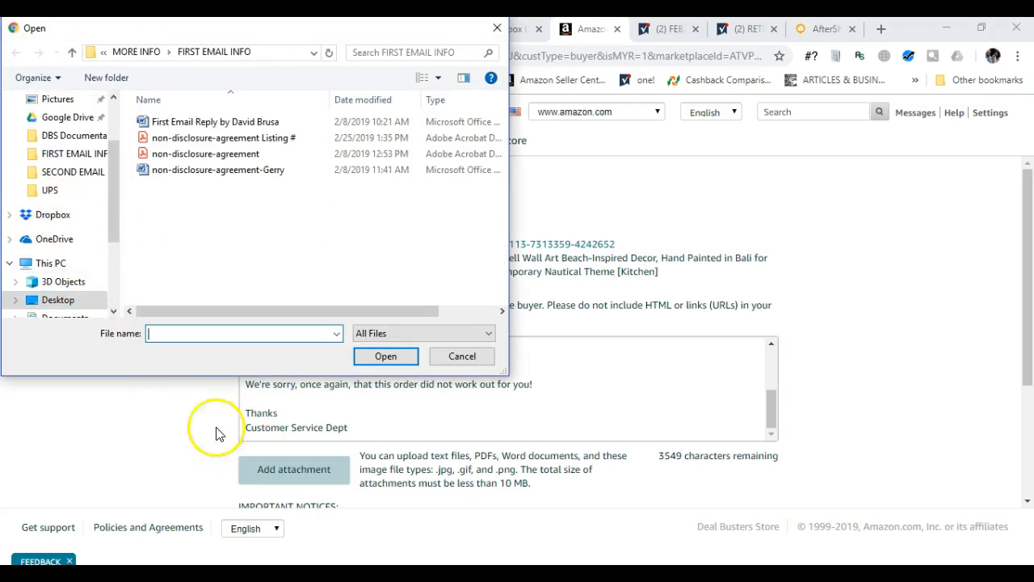
pyautogui.click(68, 117)
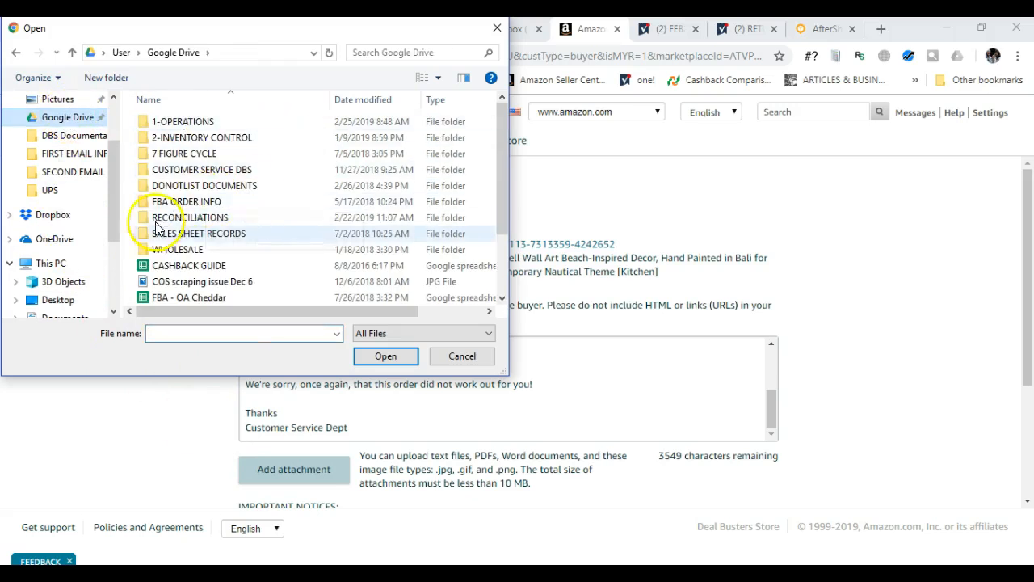
pyautogui.click(204, 168)
pyautogui.click(212, 171)
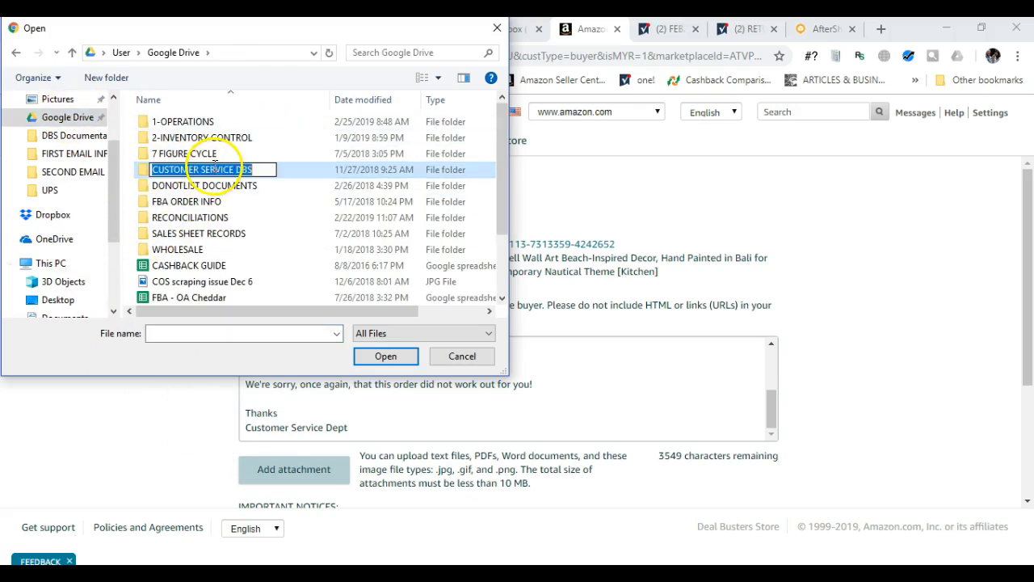
pyautogui.doubleClick(142, 170)
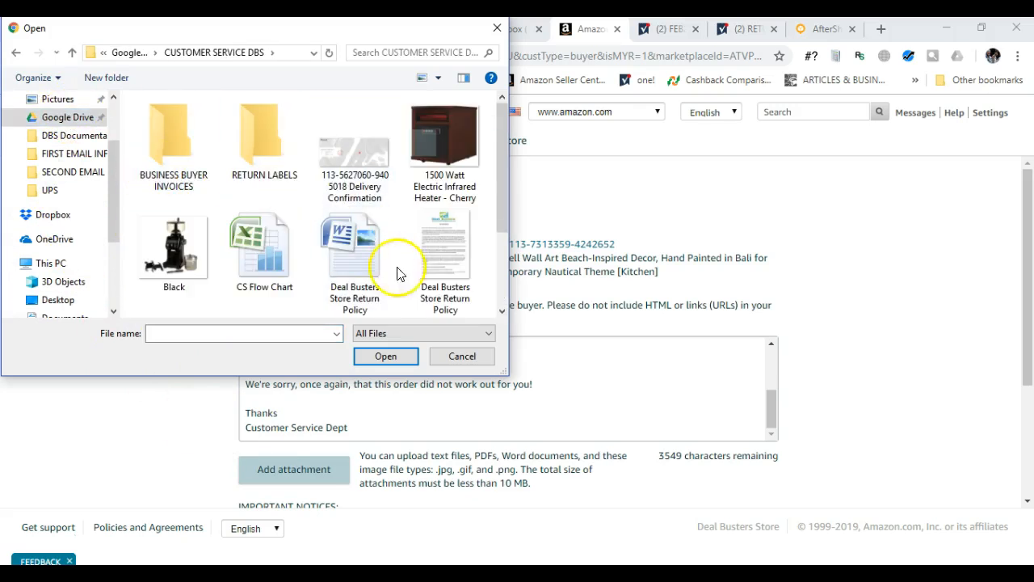
pyautogui.click(449, 257)
pyautogui.click(393, 357)
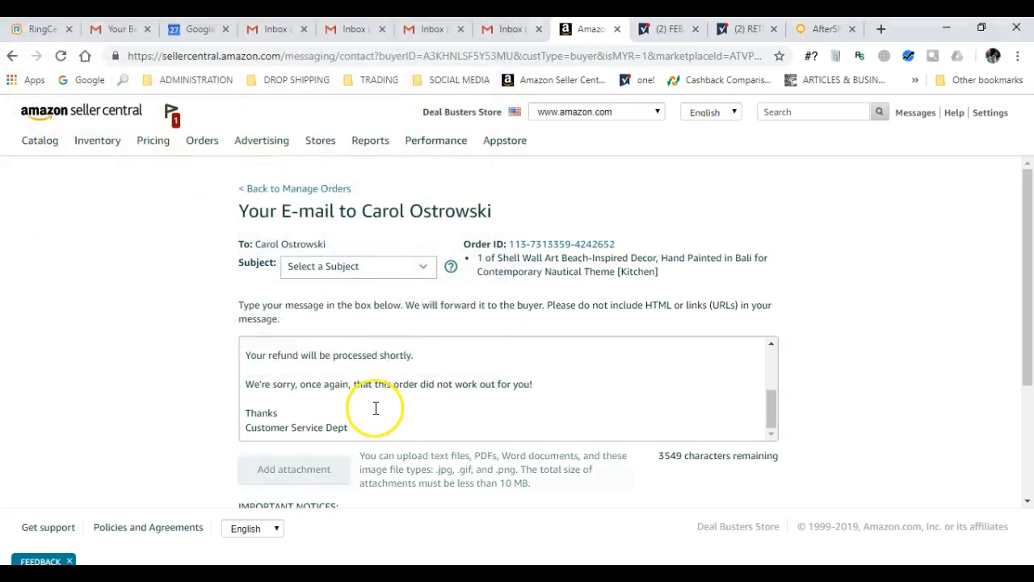
pyautogui.click(741, 29)
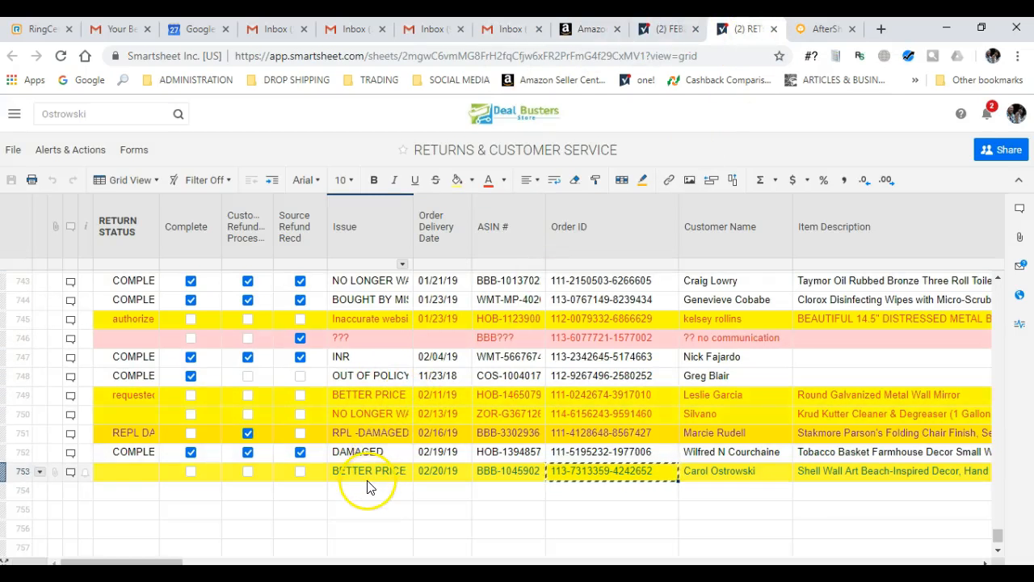
# - Set the buyer message subject to Refunds
pyautogui.click(589, 30)
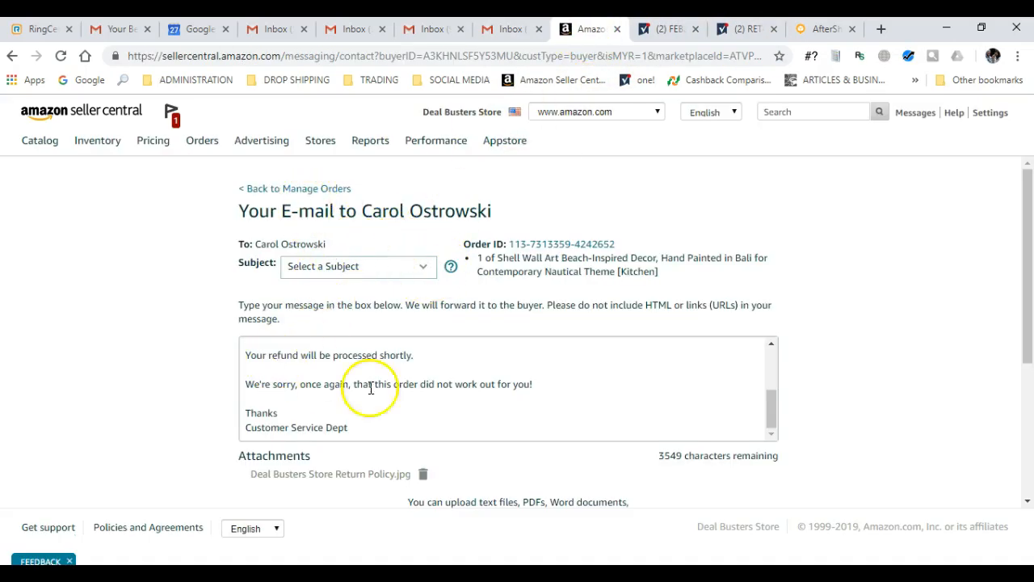
pyautogui.scroll(-2, 421, 385)
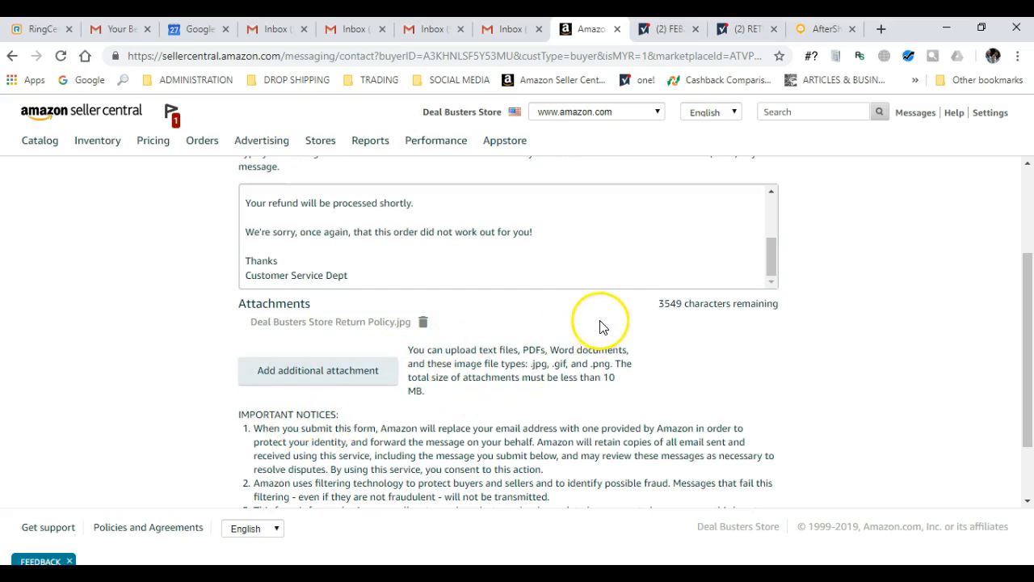
pyautogui.scroll(1, 564, 323)
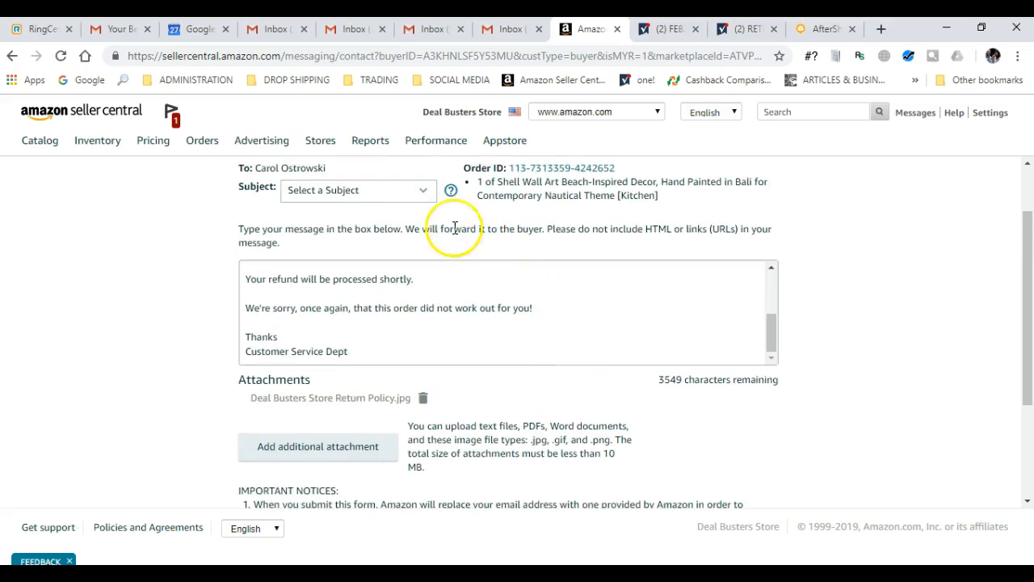
pyautogui.click(414, 194)
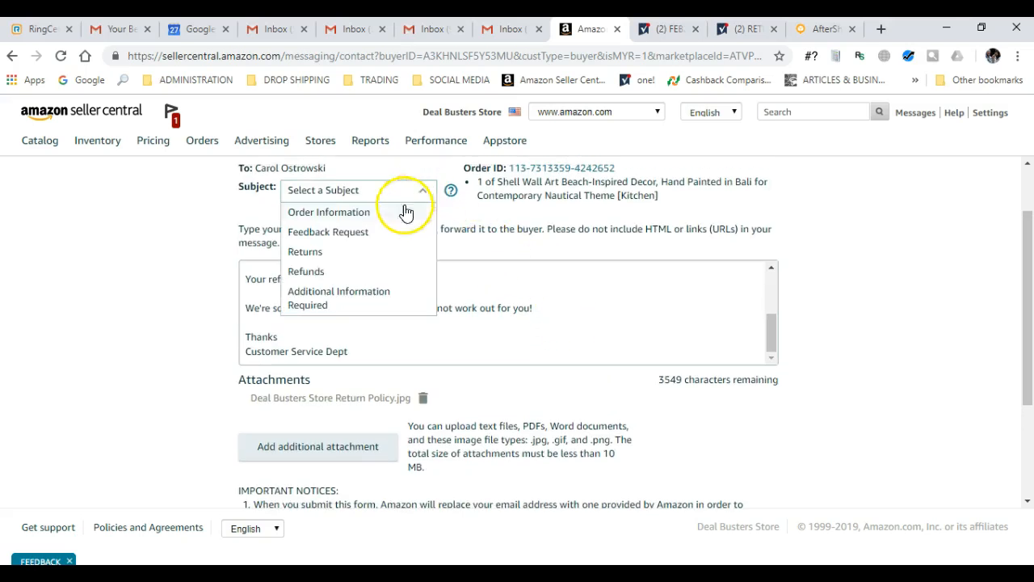
pyautogui.click(321, 273)
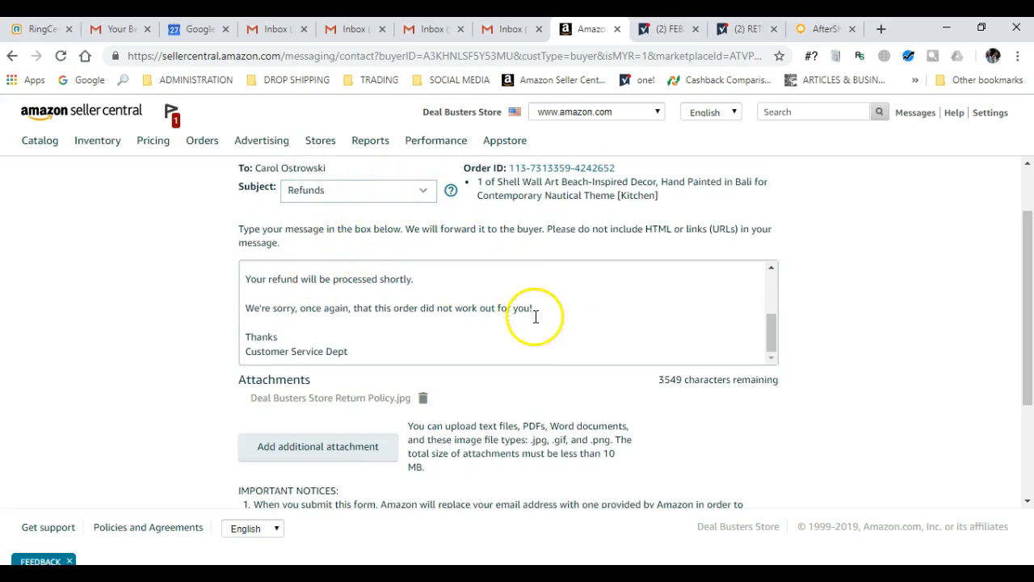
# - Send the refund e-mail to the buyer and return to Manage Orders
pyautogui.scroll(4, 533, 331)
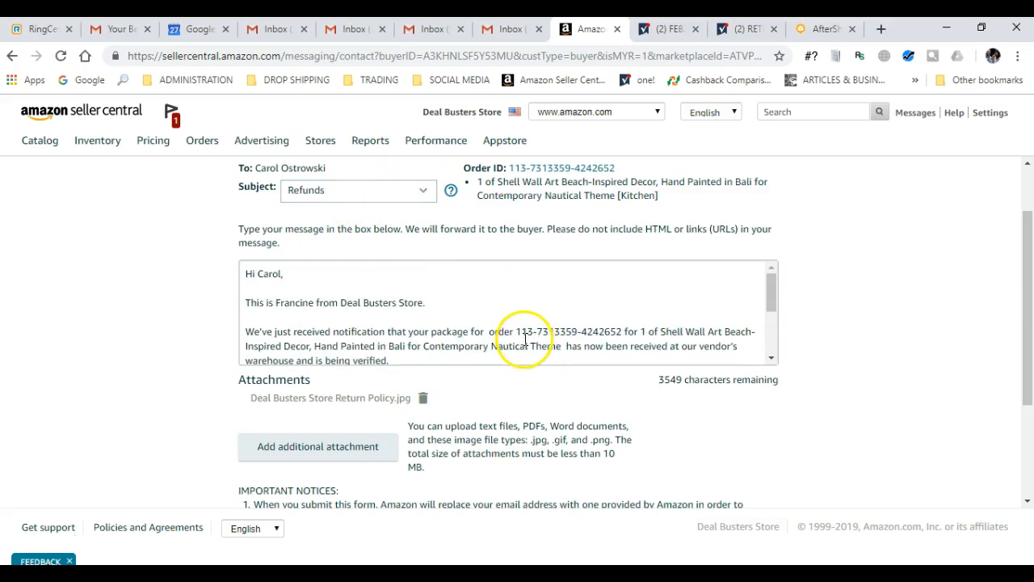
pyautogui.scroll(-2, 558, 286)
pyautogui.scroll(-2, 566, 295)
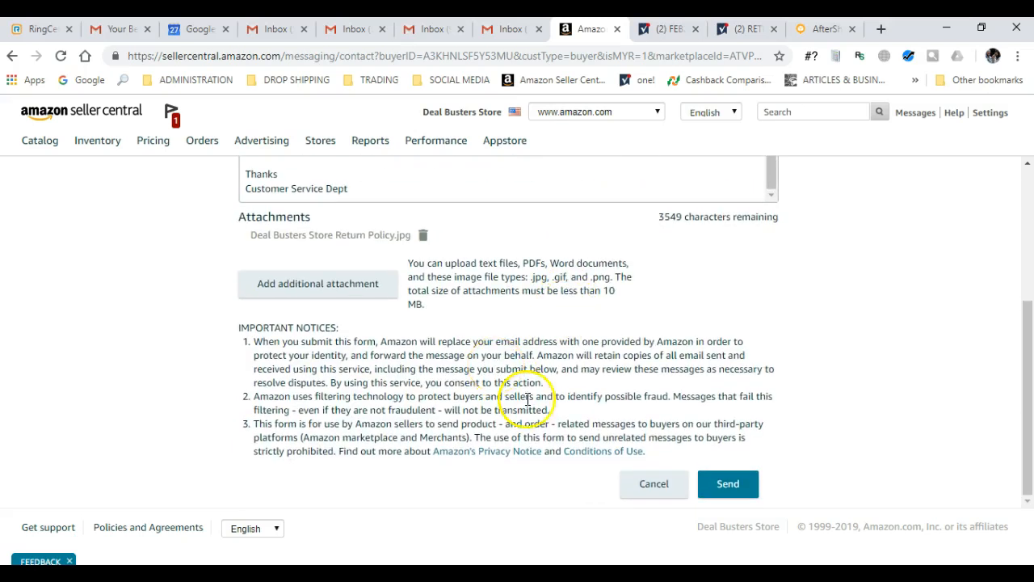
pyautogui.click(730, 488)
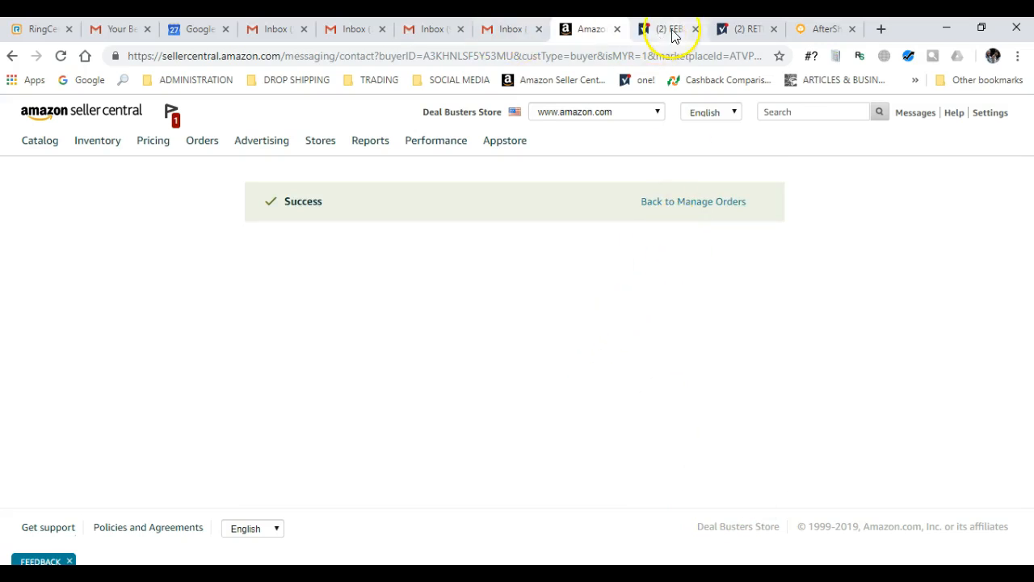
pyautogui.moveTo(202, 149)
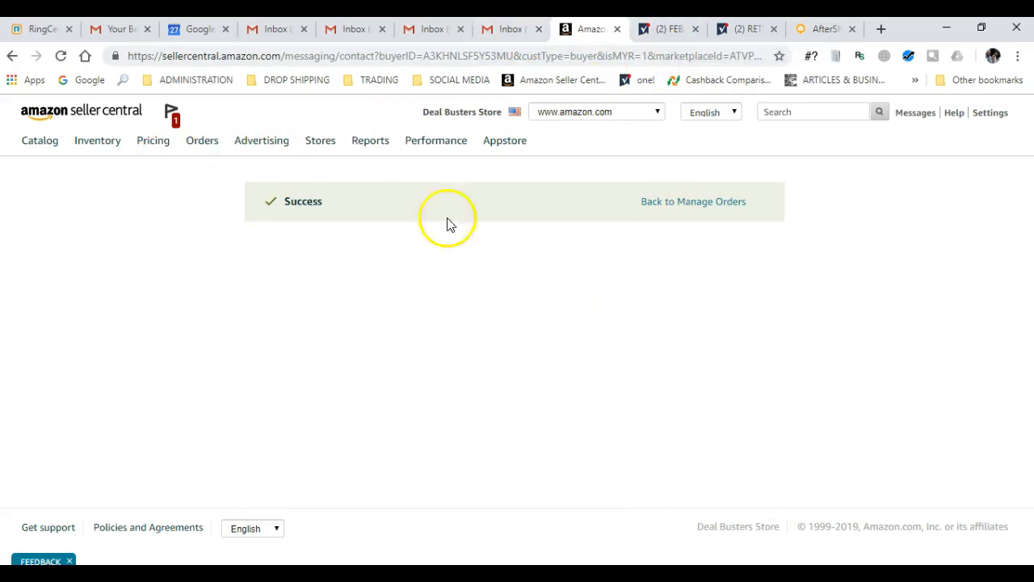
pyautogui.click(693, 203)
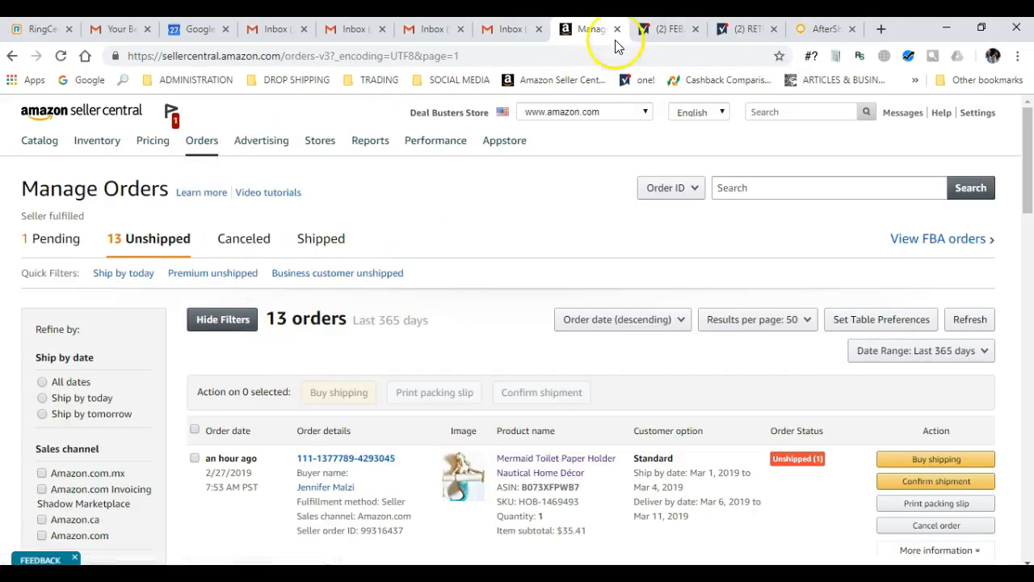
# - Search seller-fulfilled returns by the Shell Wall Art order ID, clearing a wrong paste first
pyautogui.moveTo(216, 210)
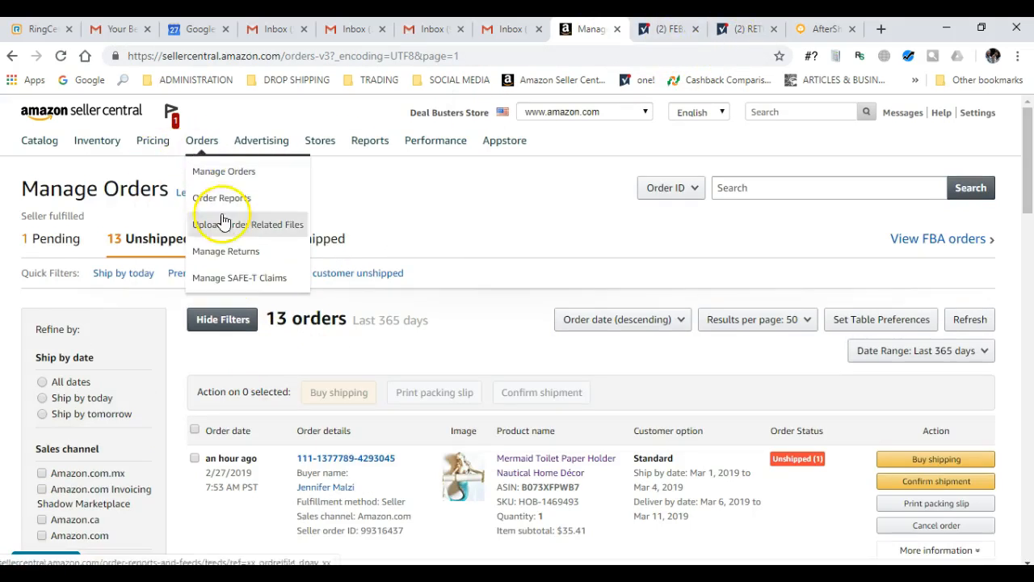
pyautogui.click(234, 259)
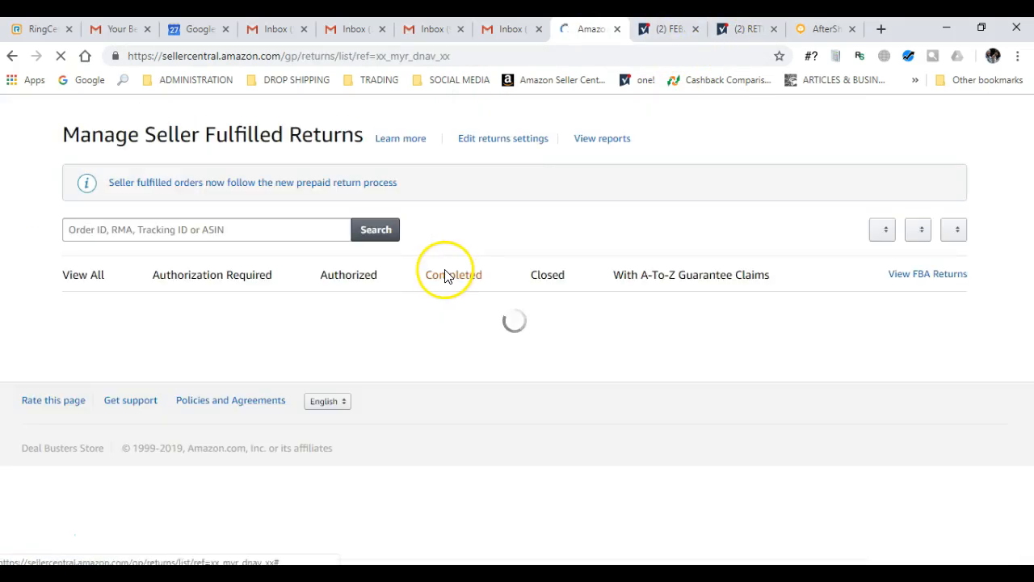
pyautogui.click(139, 295)
pyautogui.hotkey('ctrl', 'v')
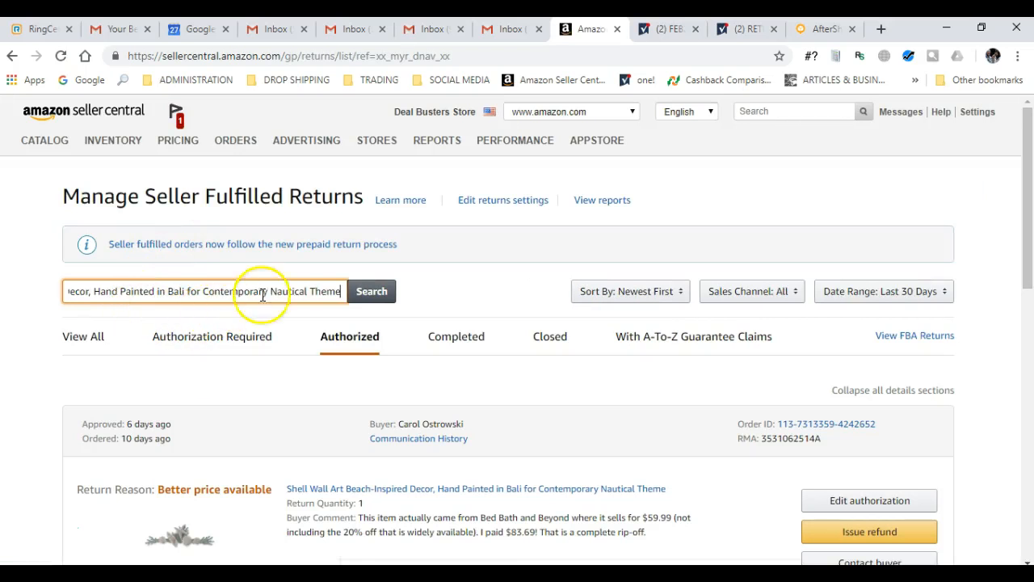
pyautogui.hotkey('ctrl', 'a')
pyautogui.hotkey('ctrl', 'x')
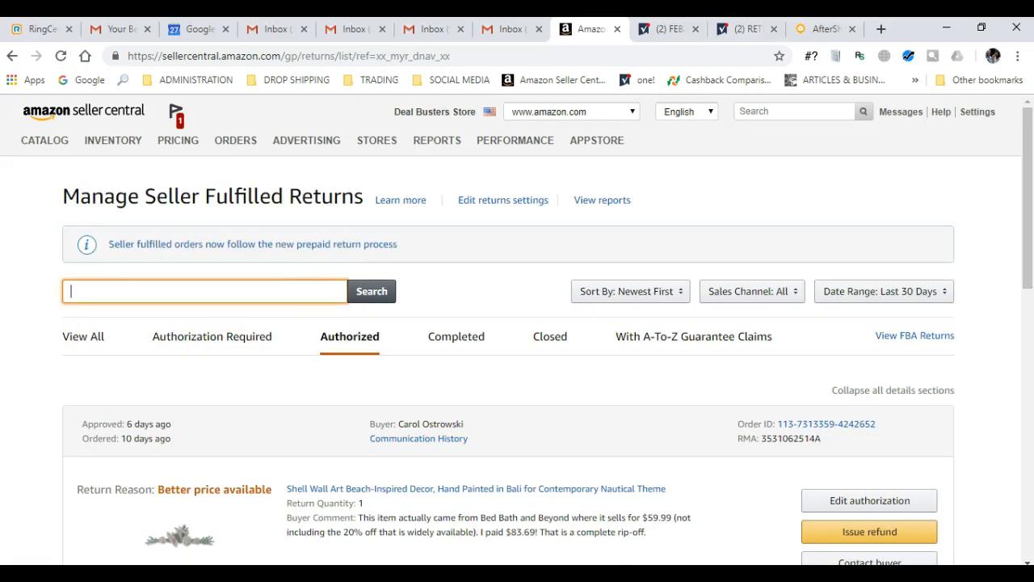
pyautogui.click(743, 29)
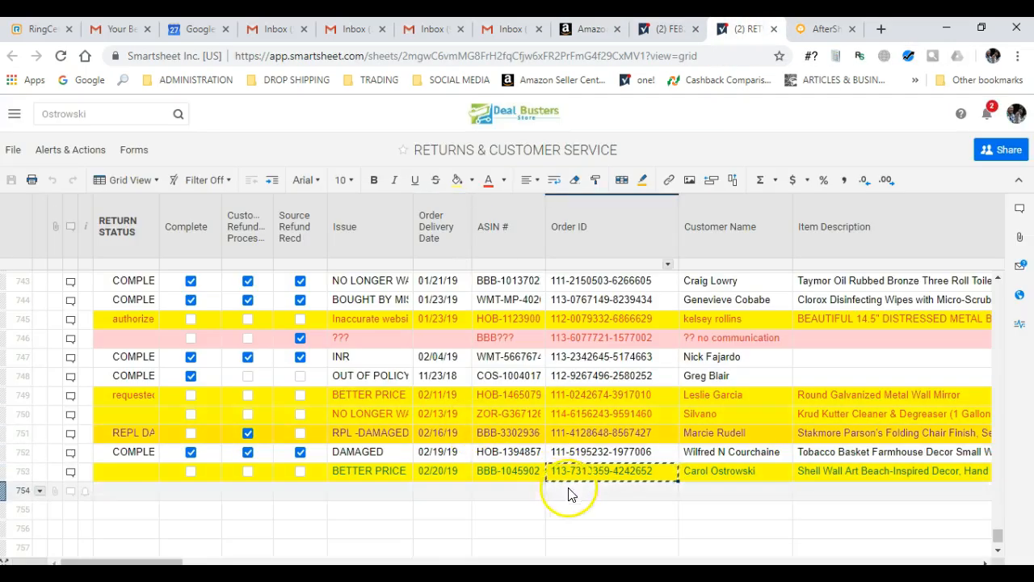
pyautogui.click(593, 29)
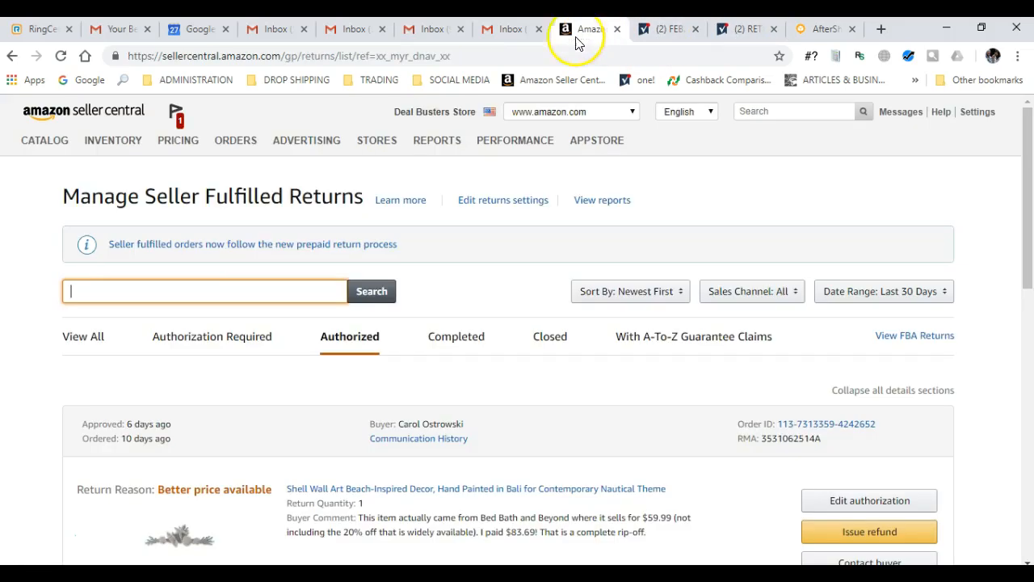
pyautogui.hotkey('ctrl', 'v')
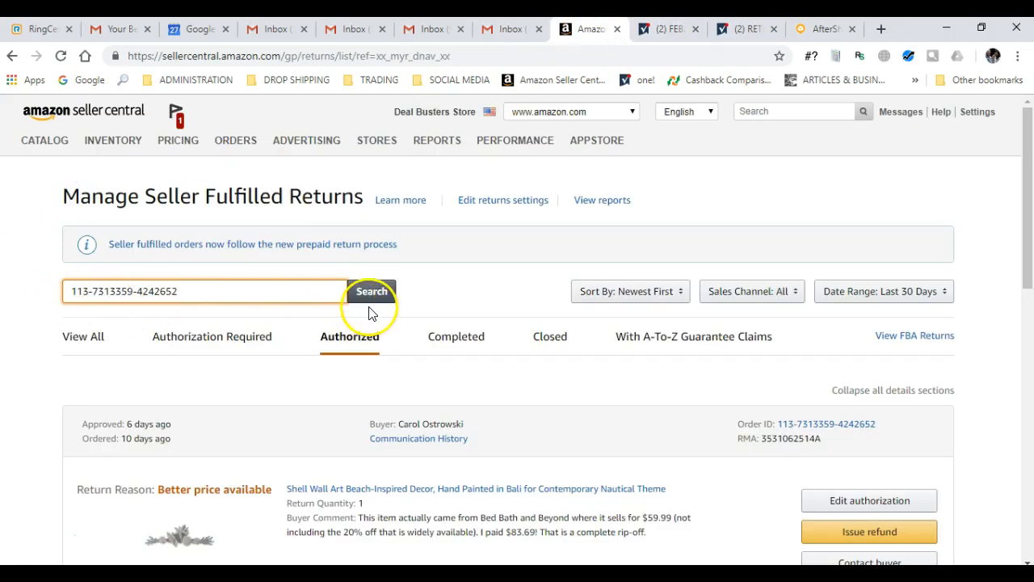
pyautogui.scroll(-1, 565, 379)
pyautogui.scroll(-1, 608, 402)
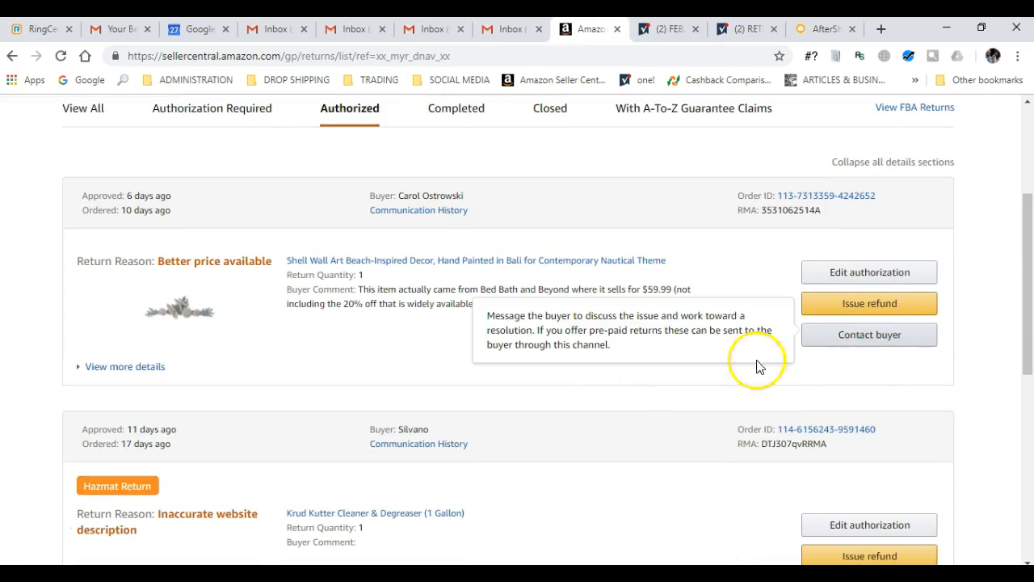
# - Open the refund form and calculate 80% of $83.69 (66.952) in Calculator
pyautogui.click(873, 305)
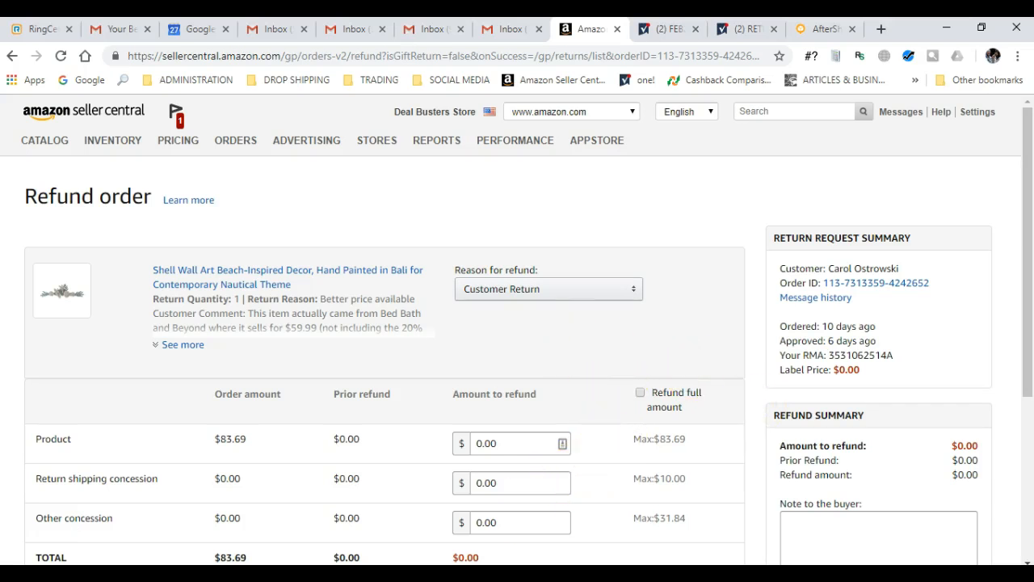
pyautogui.hotkey('alt', 'Tab')
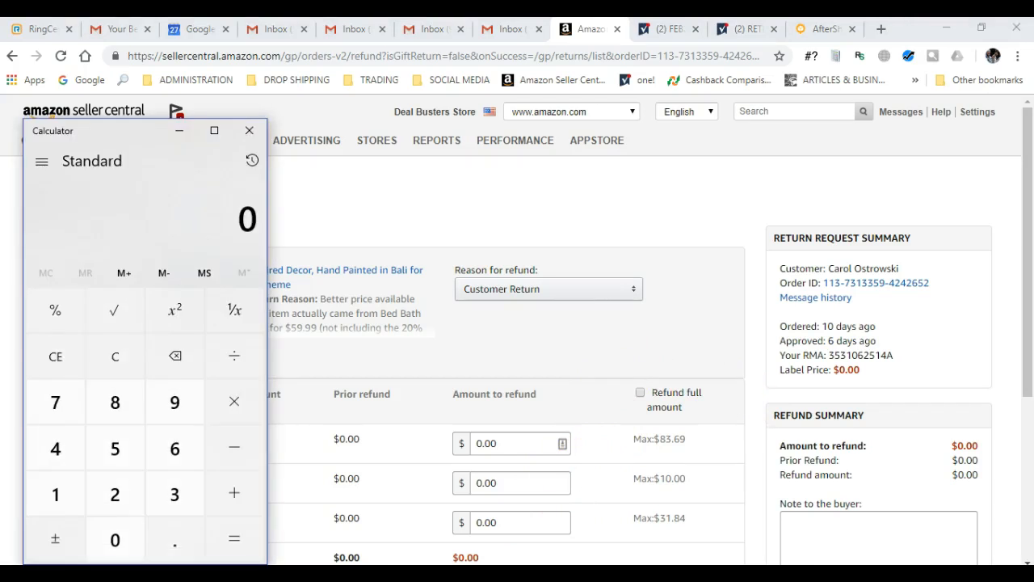
pyautogui.press('8')
pyautogui.press('.')
pyautogui.press('9')
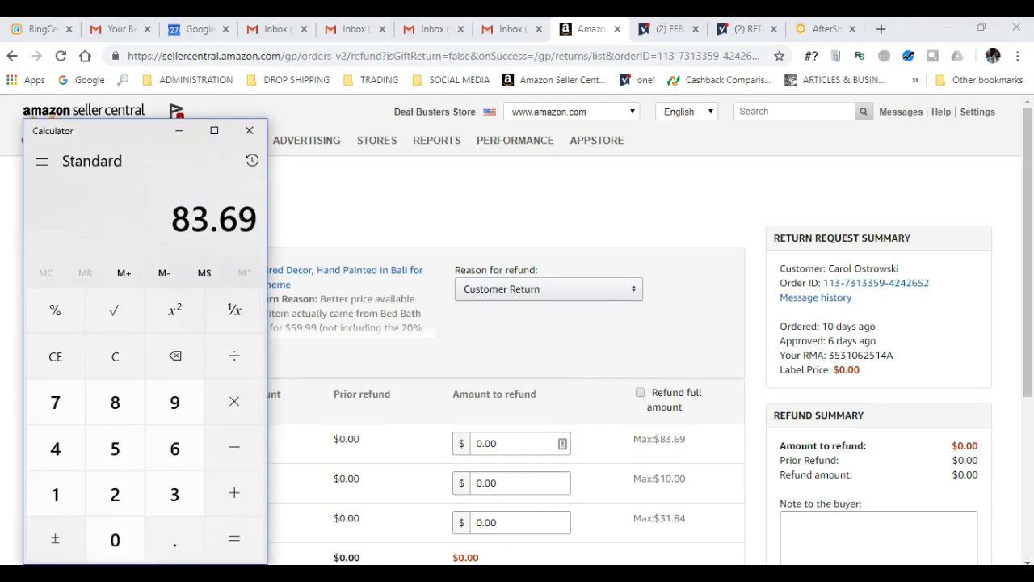
pyautogui.press('*')
pyautogui.press('.')
pyautogui.press('8')
pyautogui.press('0')
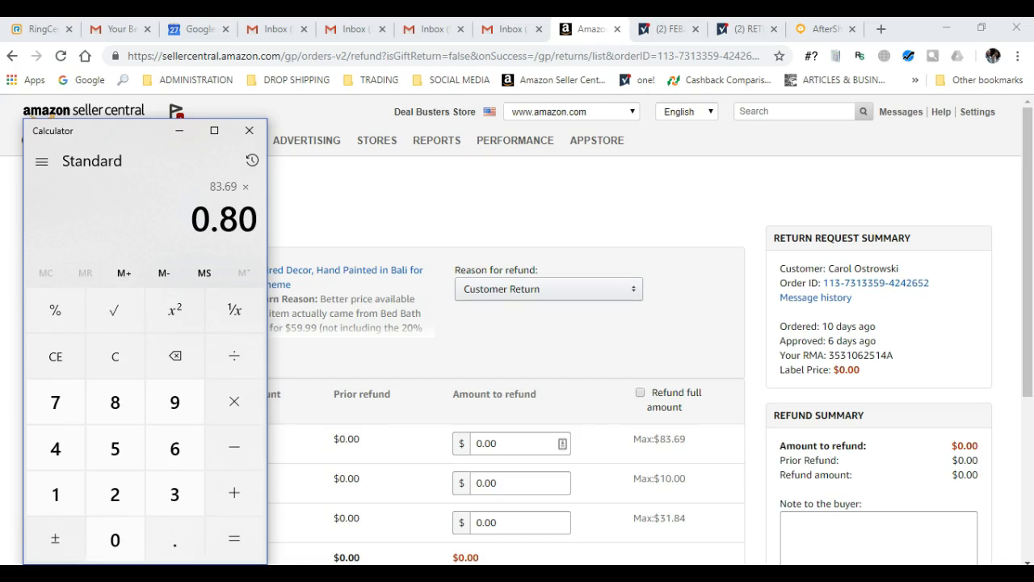
pyautogui.press('Return')
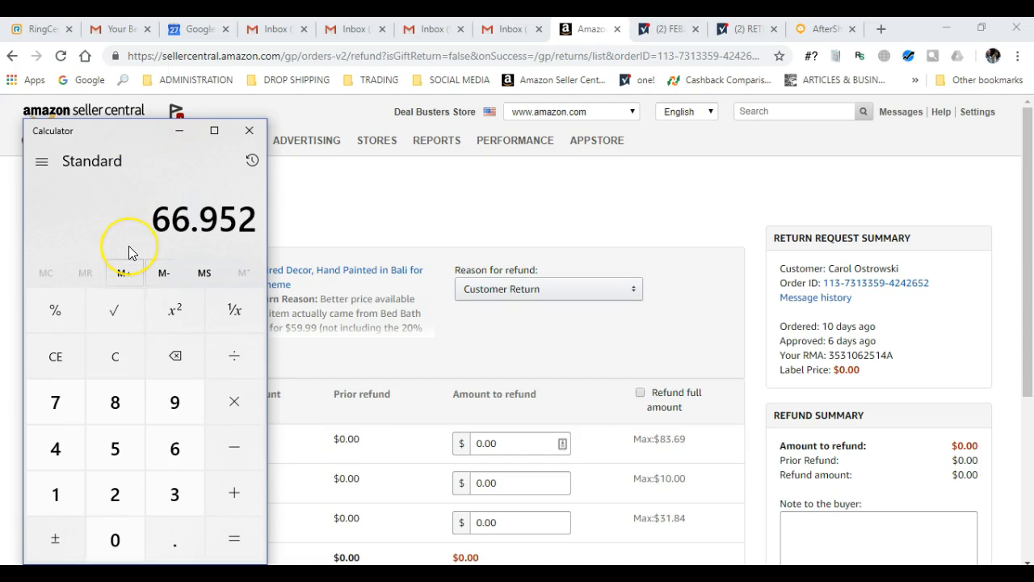
# - Subtract 5.99 to get a refund of 60.962
pyautogui.write('5.99')
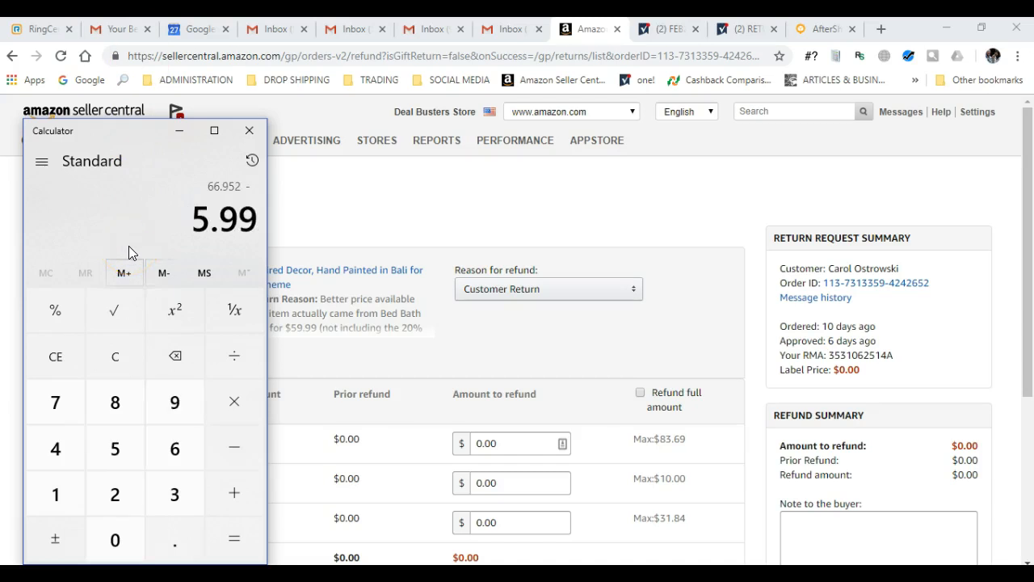
pyautogui.press('Return')
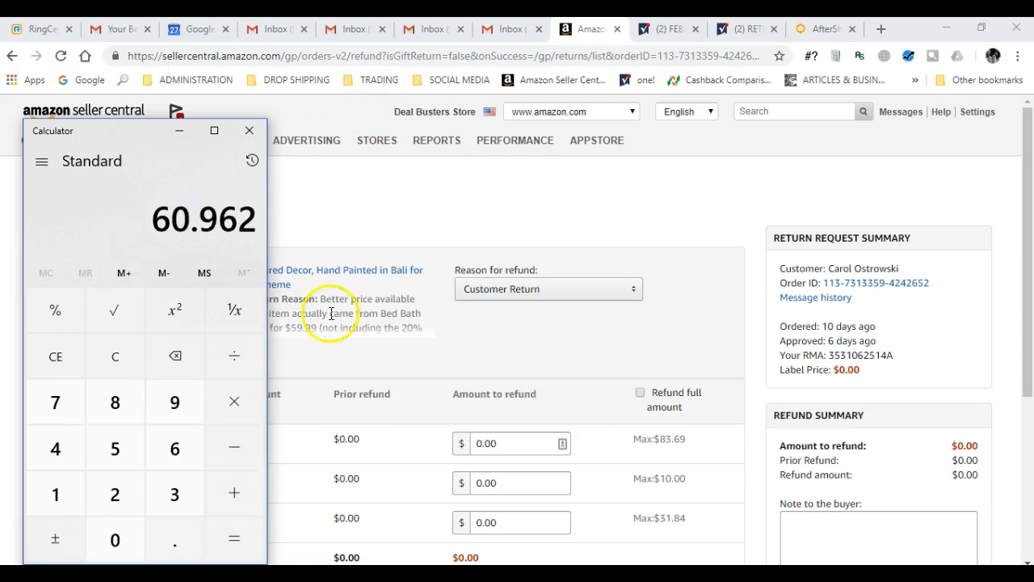
pyautogui.click(517, 460)
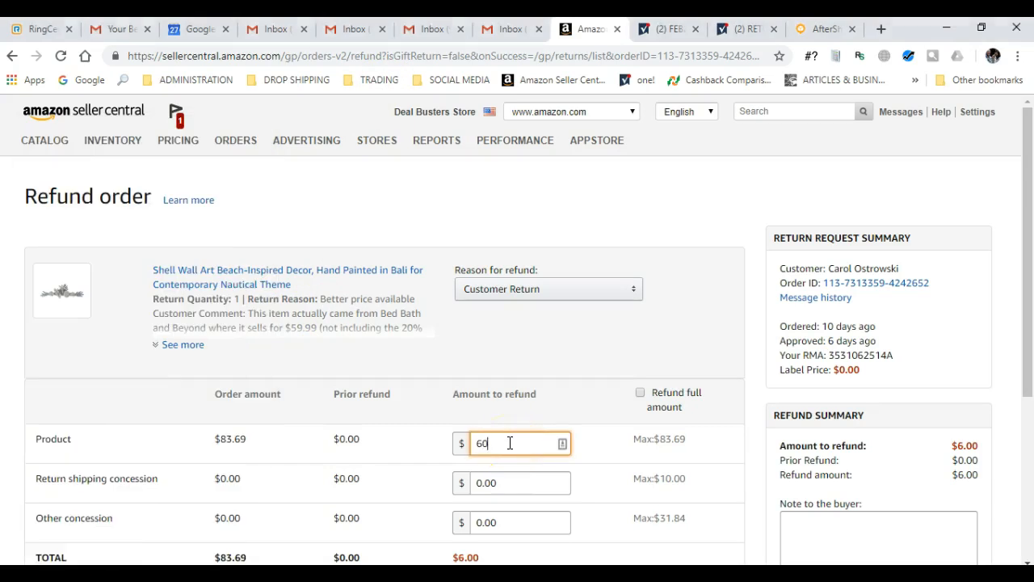
# - Enter 60.96 as the product refund amount and submit the refund
pyautogui.write('60.96')
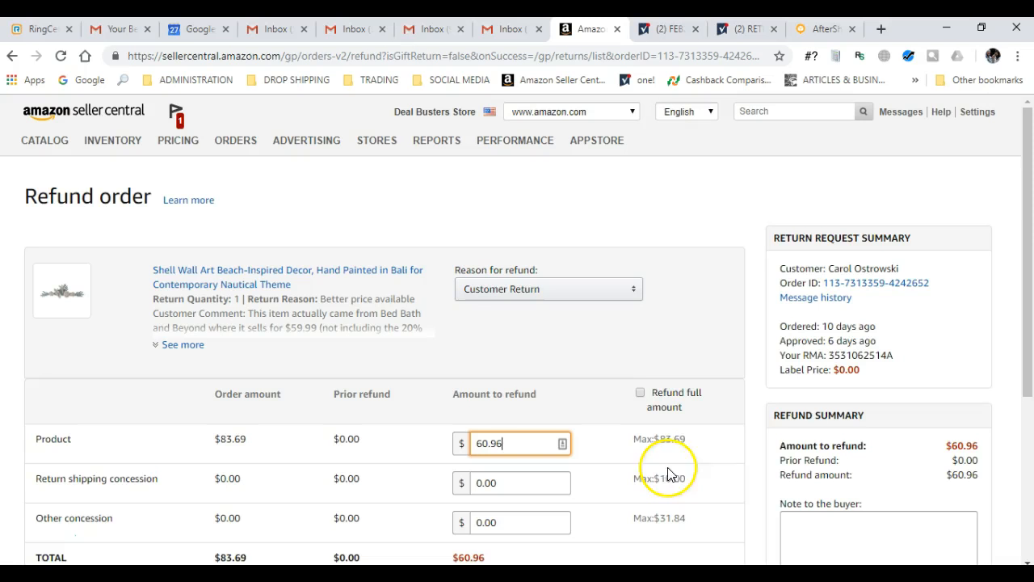
pyautogui.scroll(-2, 734, 434)
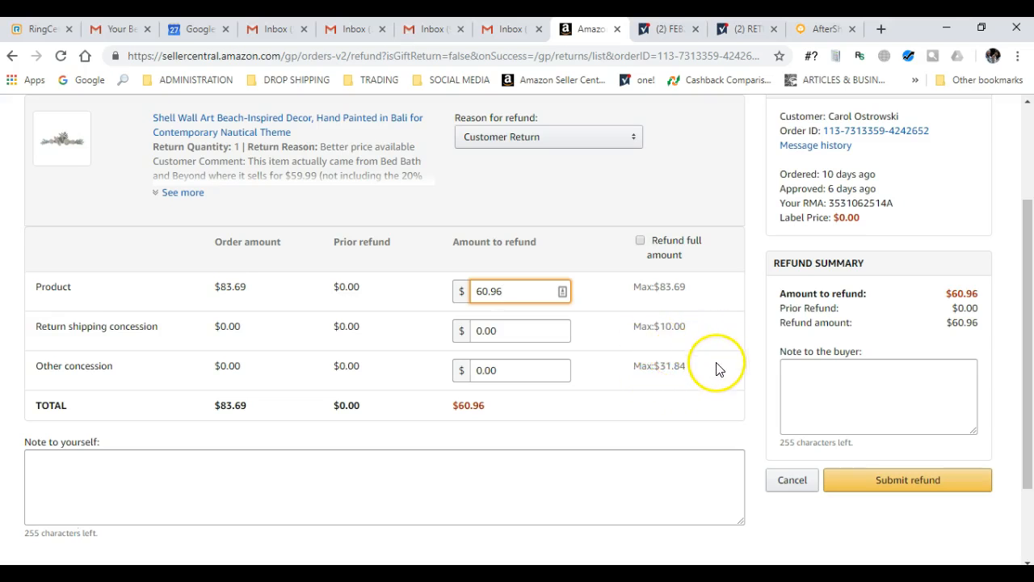
pyautogui.scroll(-2, 715, 369)
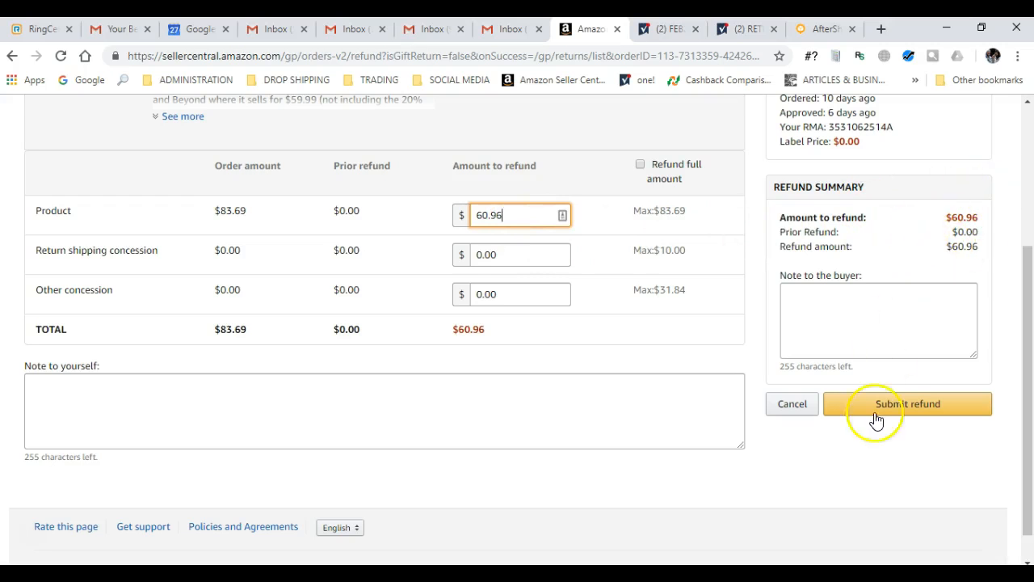
pyautogui.click(924, 421)
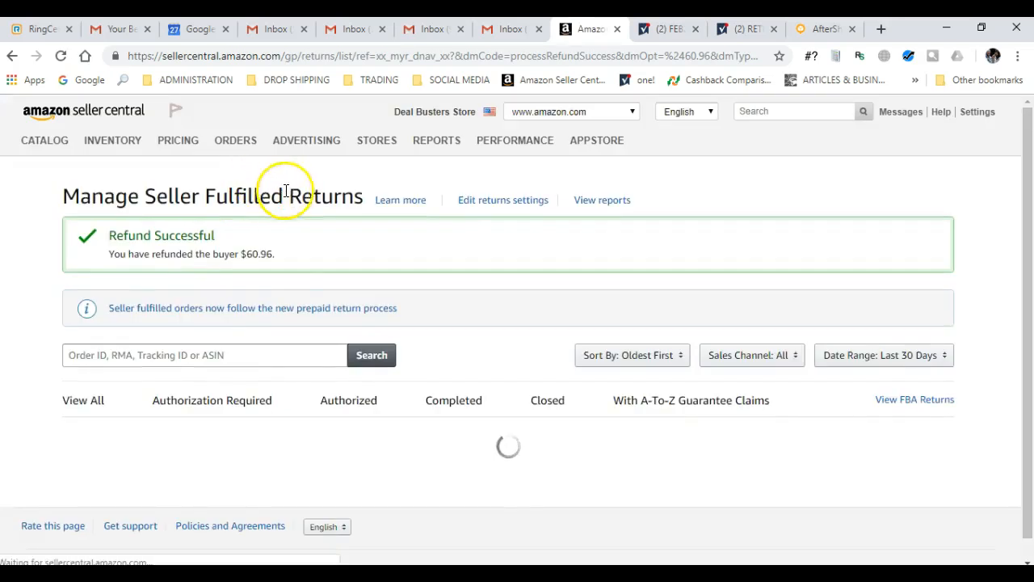
# - Copy the Refund Successful banner and post it as a comment on returns row 753
pyautogui.moveTo(278, 257); pyautogui.dragTo(107, 242)
pyautogui.hotkey('ctrl', 'c')
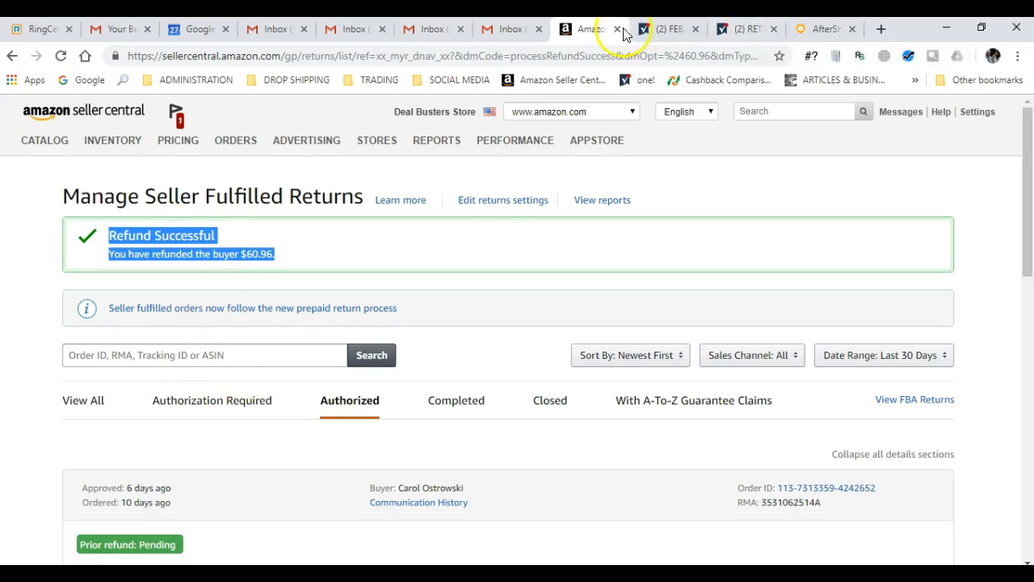
pyautogui.click(747, 31)
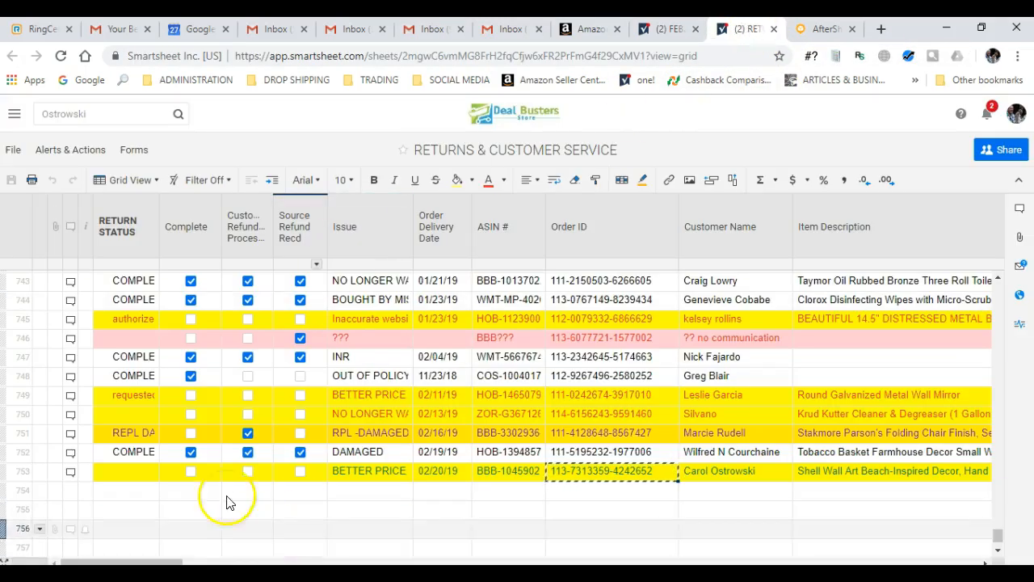
pyautogui.click(70, 471)
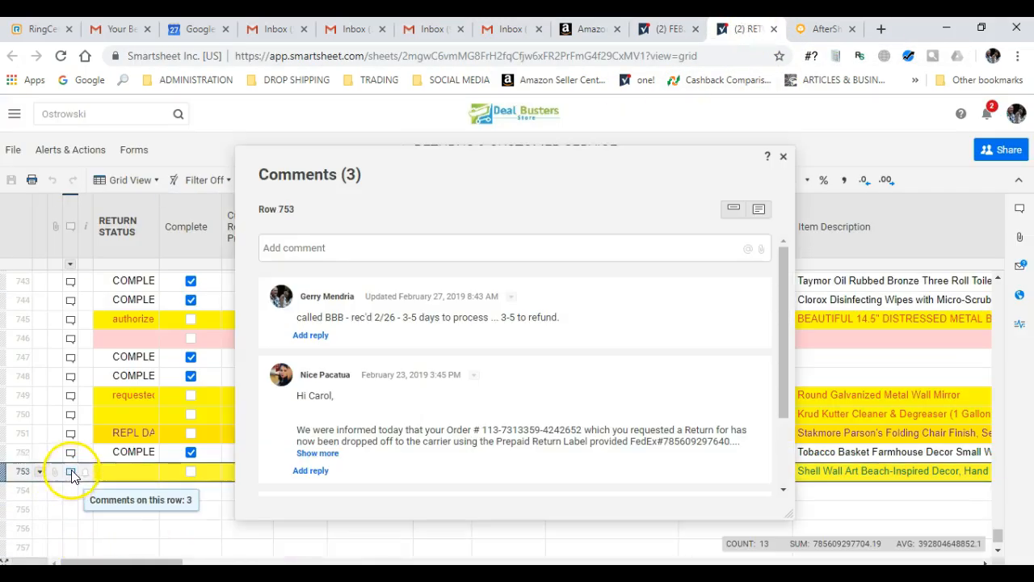
pyautogui.click(271, 247)
pyautogui.hotkey('ctrl', 'v')
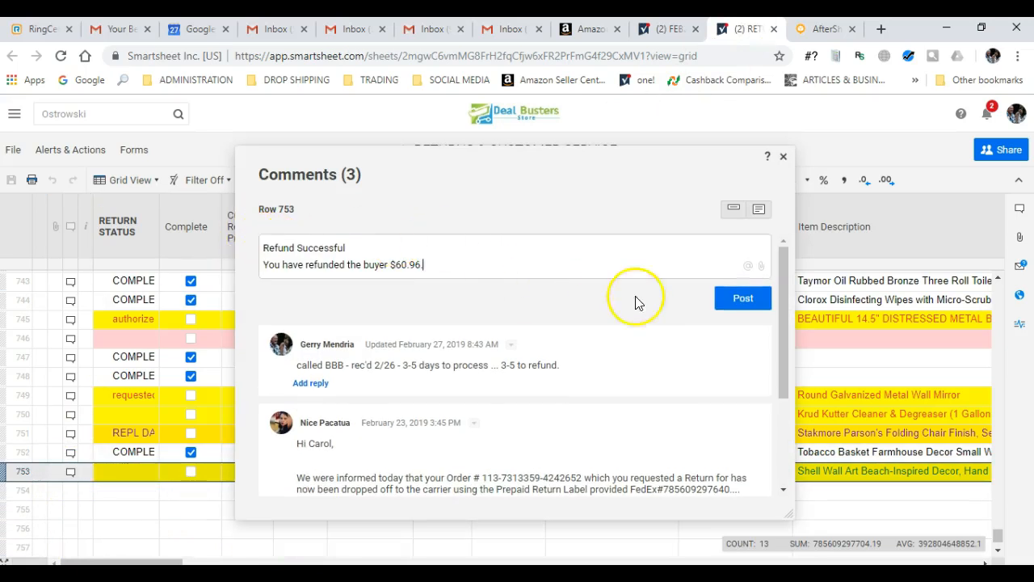
pyautogui.click(727, 298)
pyautogui.click(783, 159)
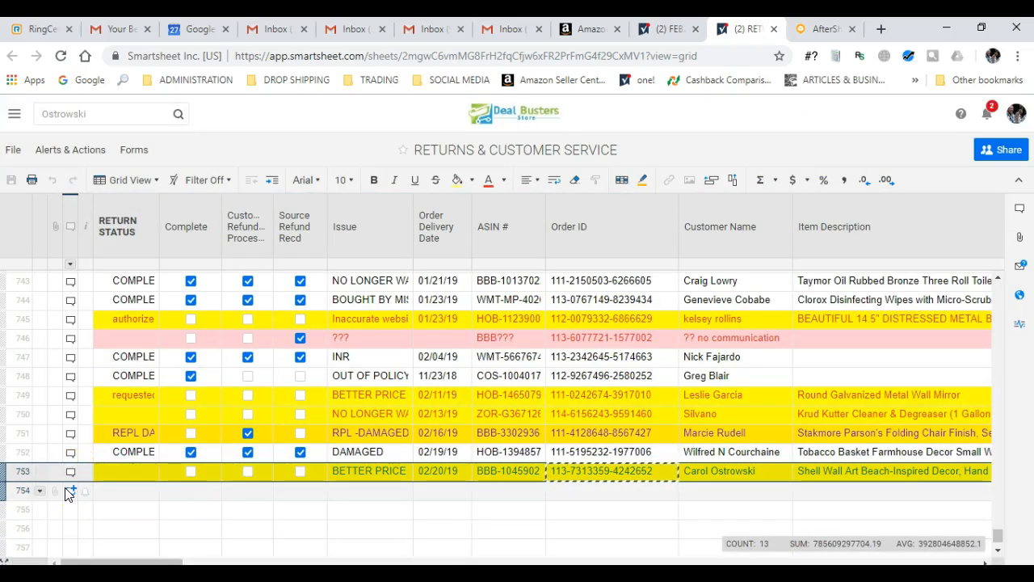
# - On row 753, check Customer Refund Processed and leave Source Refund Recd unchecked
pyautogui.click(300, 470)
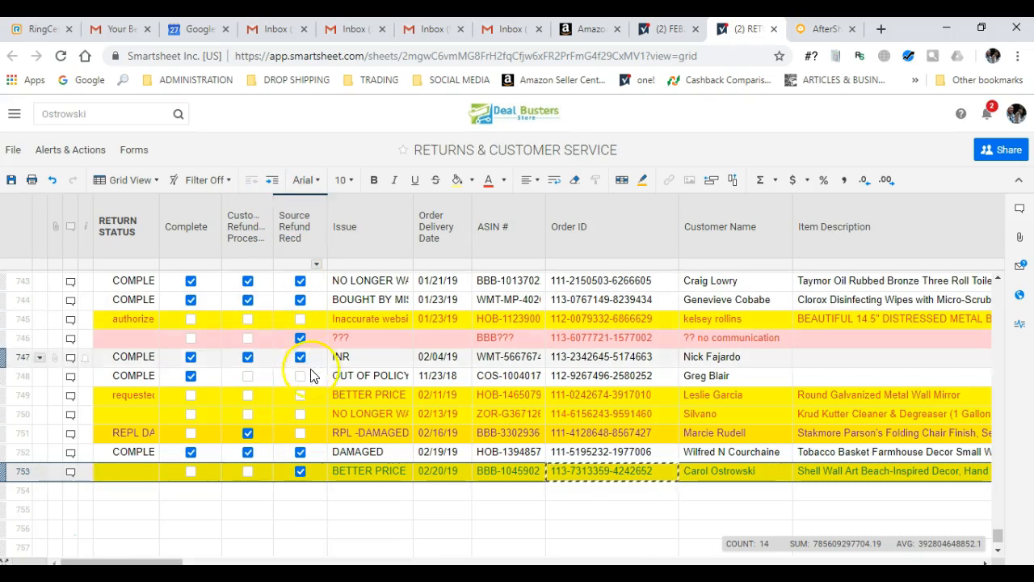
pyautogui.click(299, 471)
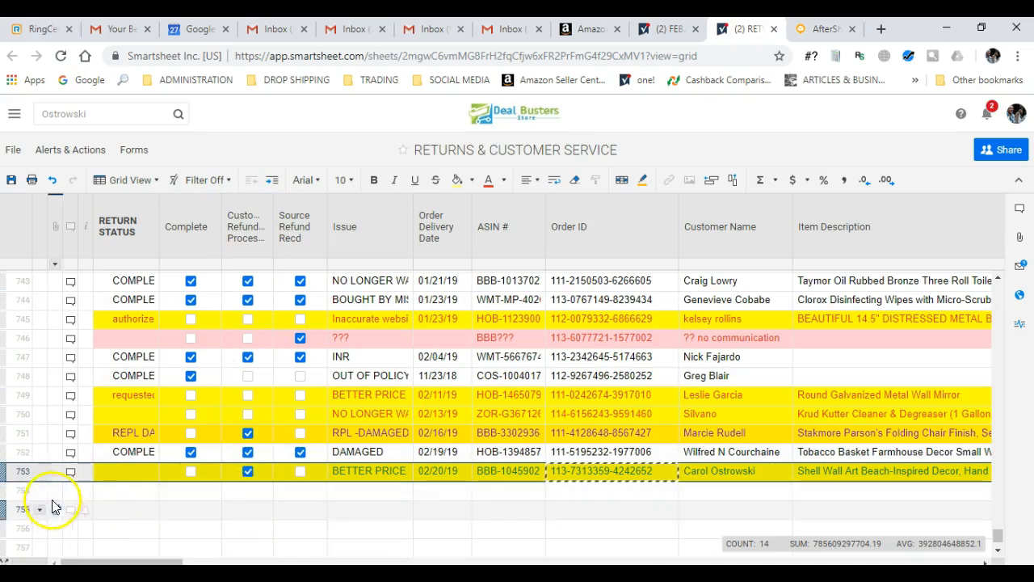
pyautogui.click(505, 183)
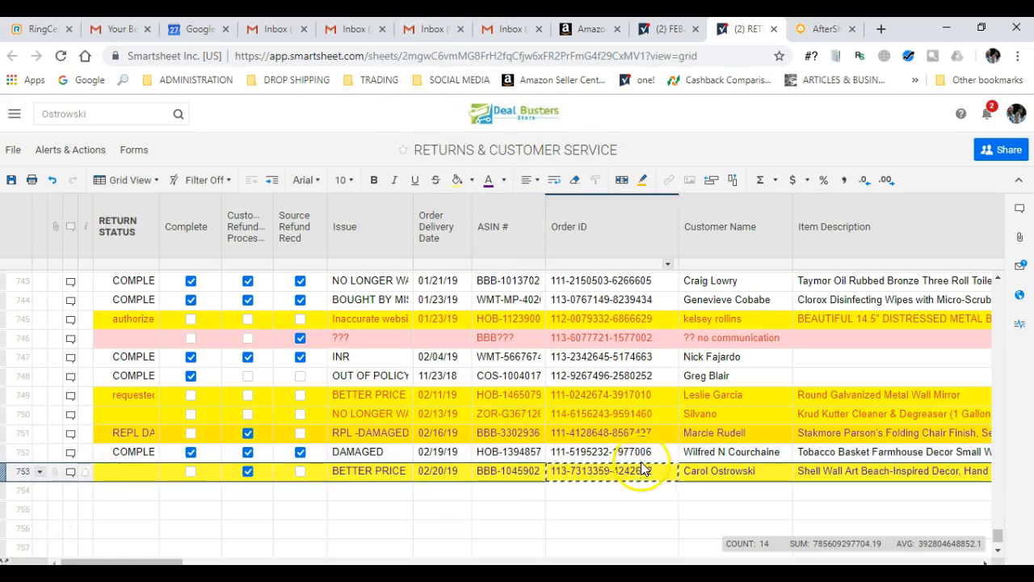
pyautogui.scroll(-1, 612, 473)
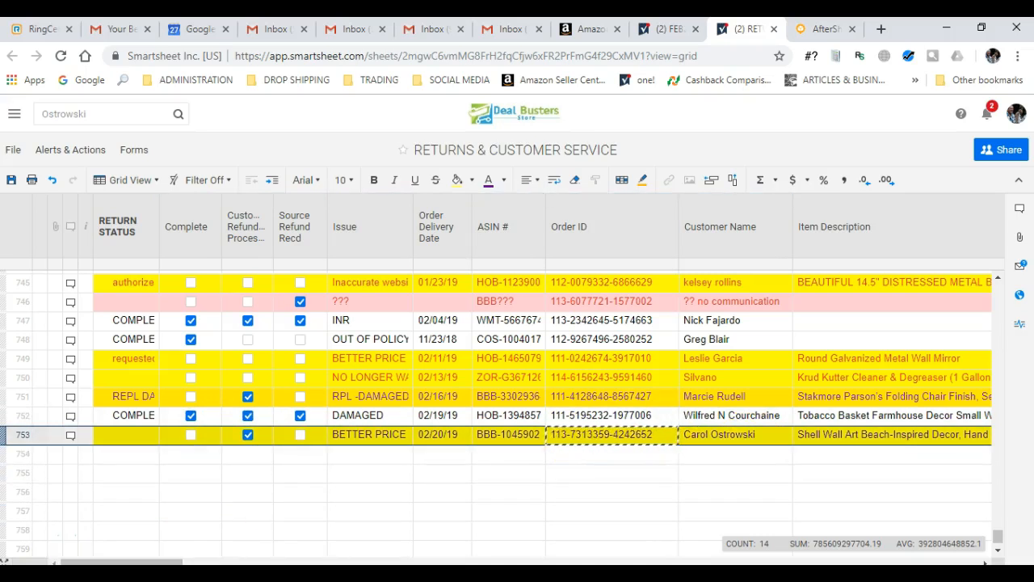
# - Add '2/27 - Refund Successful' and the $60.96 refund note to the Shell Wall Art return task
pyautogui.click(44, 32)
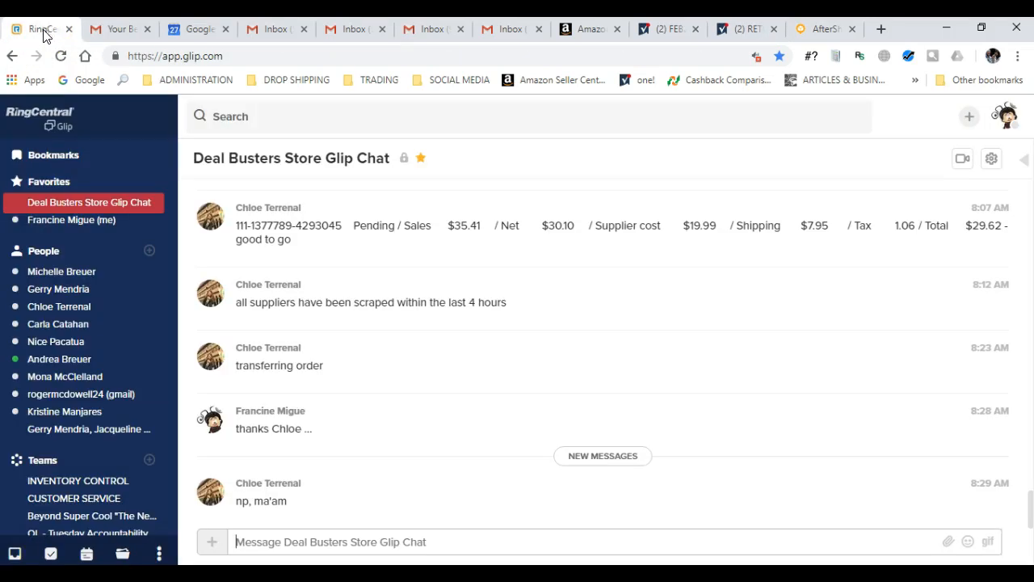
pyautogui.click(51, 554)
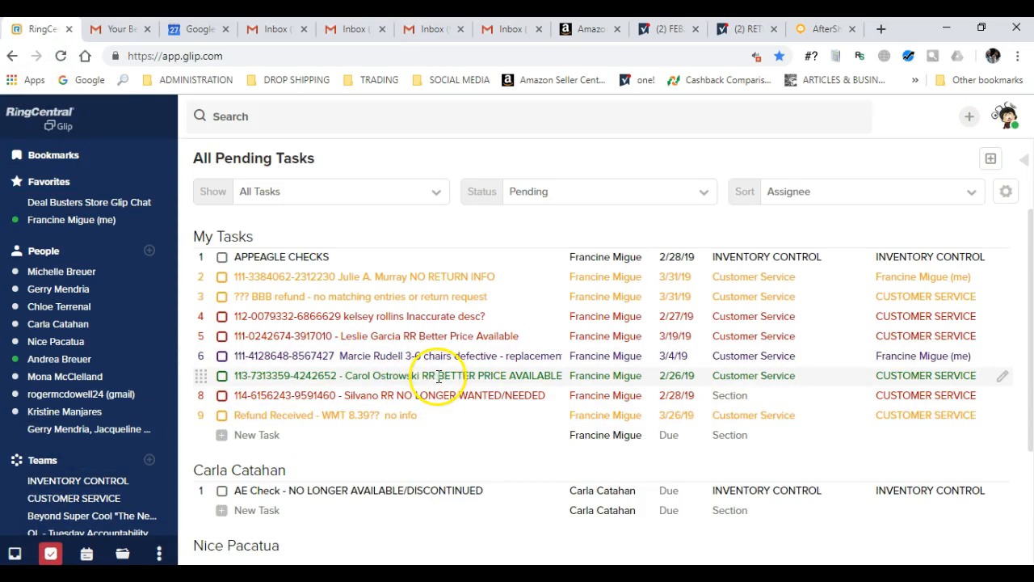
pyautogui.click(1003, 377)
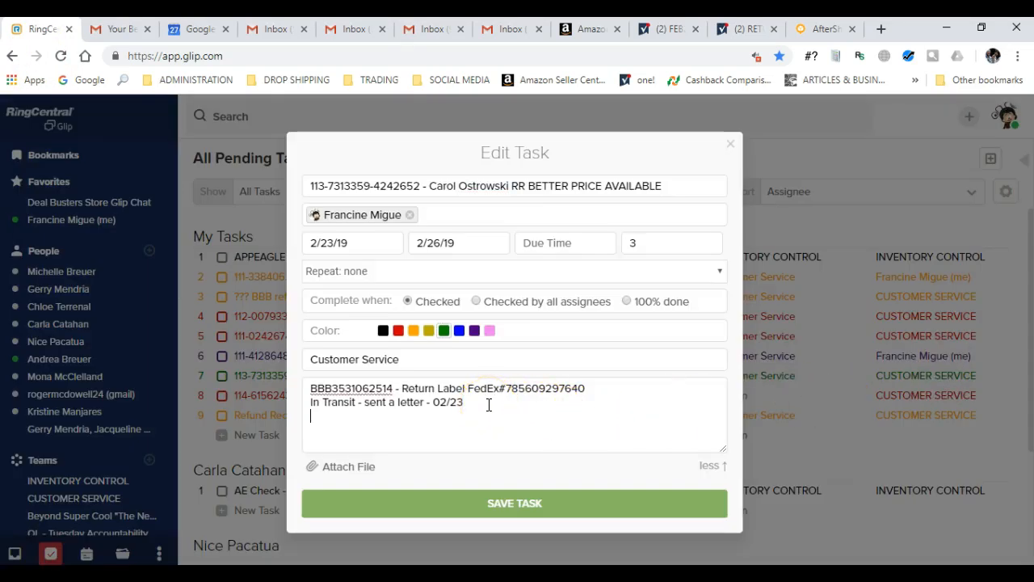
pyautogui.write('2/27 -')
pyautogui.write('Refund Successful  You have refunded the buyer $60.96.')
pyautogui.click(445, 414)
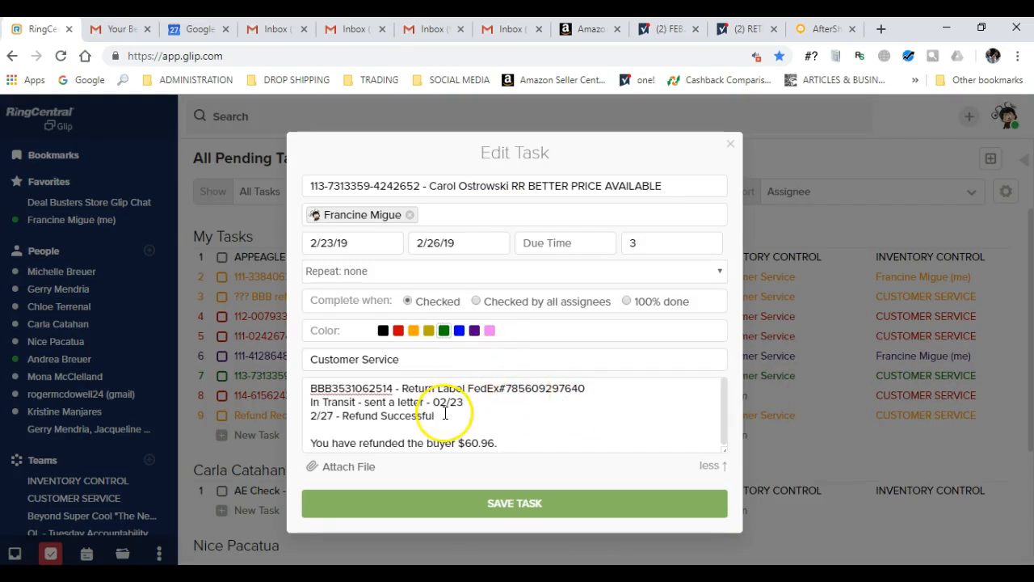
pyautogui.press('Delete')
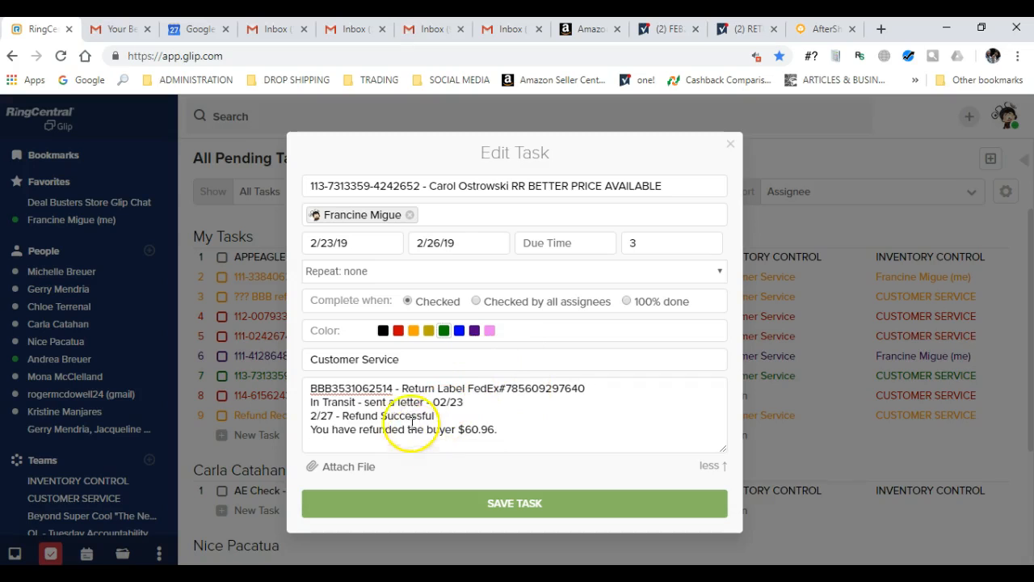
# - Make the task purple with an end date of 3/11/19 and save it
pyautogui.click(474, 330)
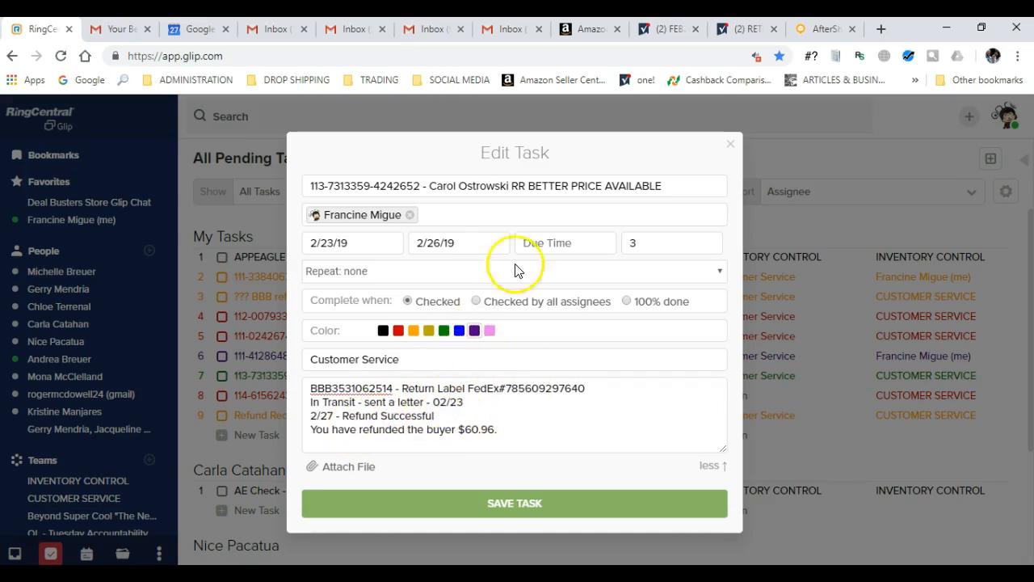
pyautogui.click(461, 246)
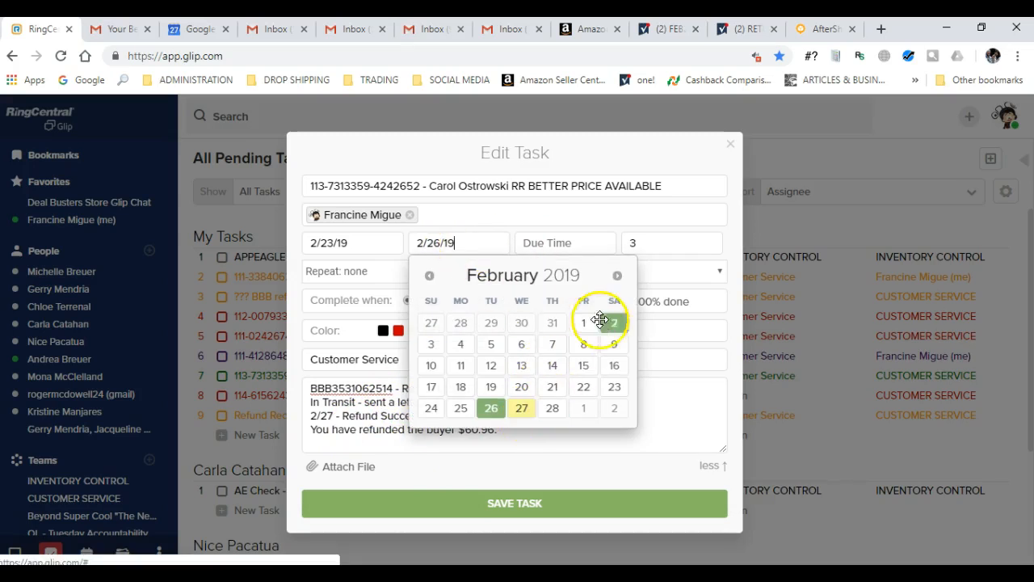
pyautogui.click(617, 277)
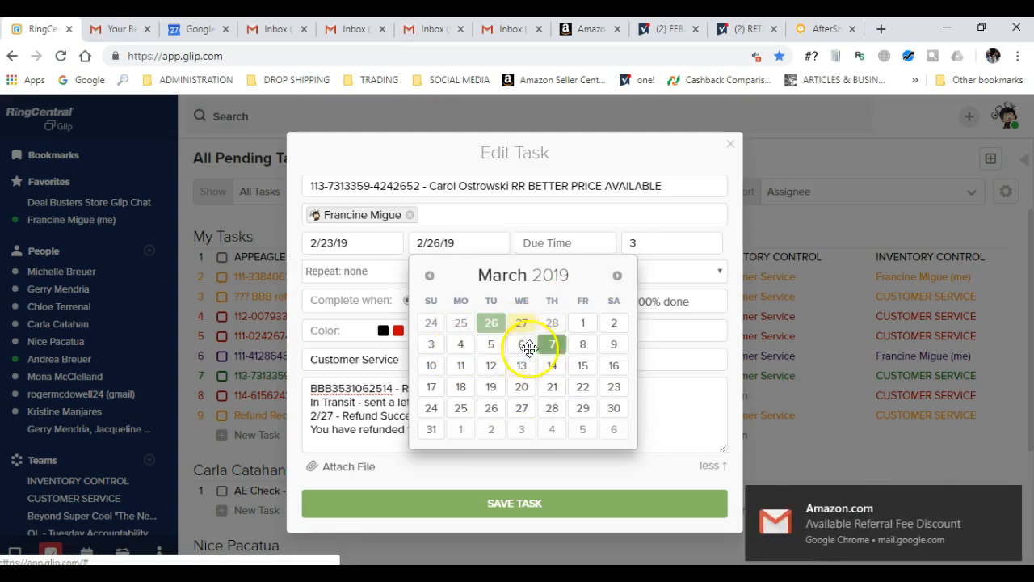
pyautogui.click(458, 369)
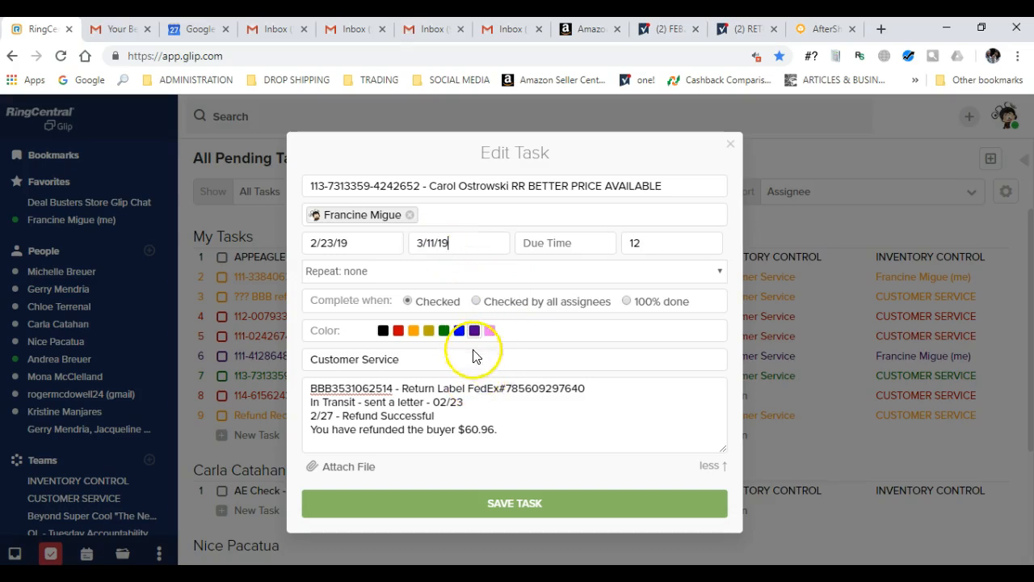
pyautogui.click(529, 505)
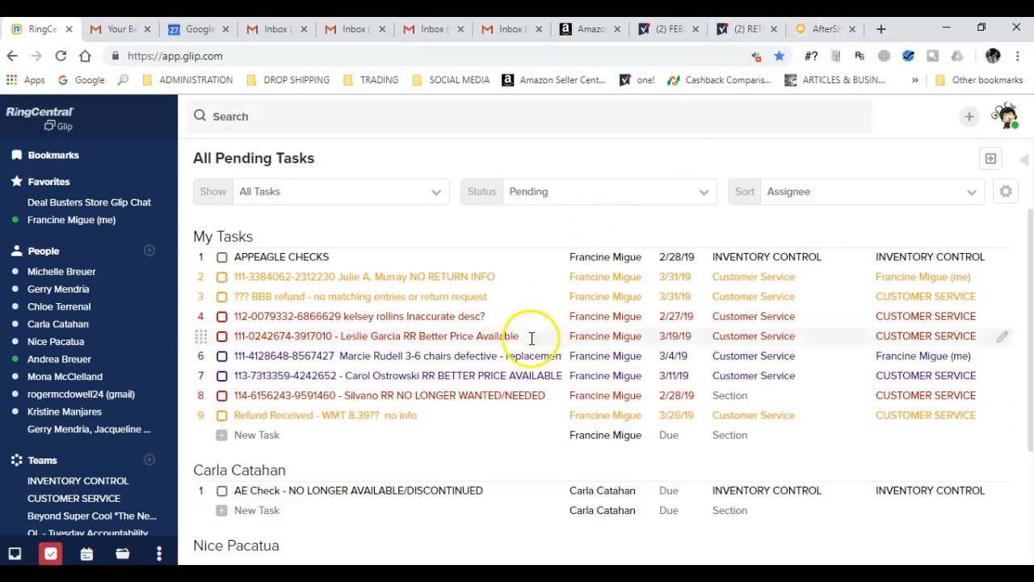
# - Search for the returned order's number and open its row in the FEB2019 sales sheet
pyautogui.click(678, 32)
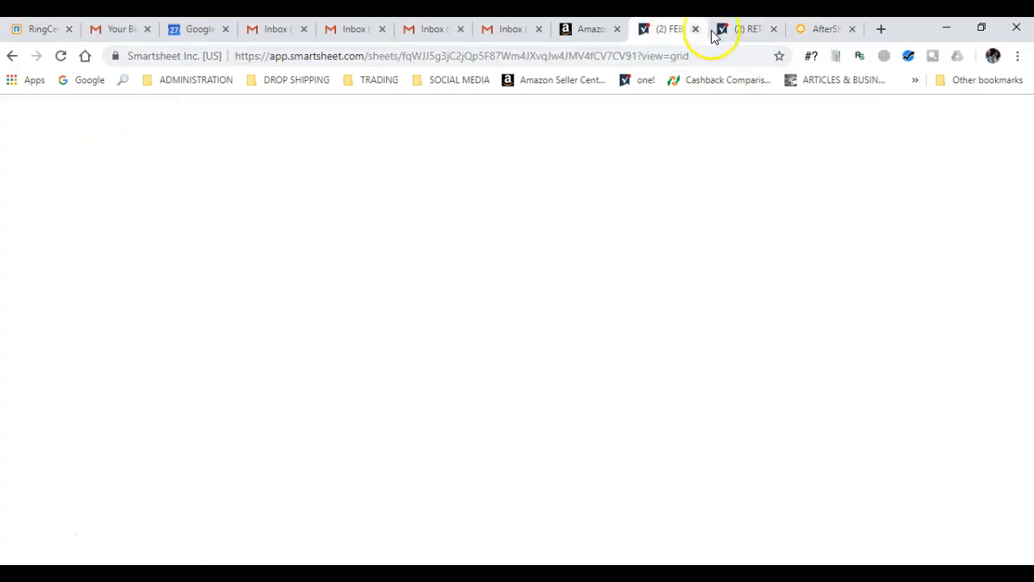
pyautogui.click(752, 29)
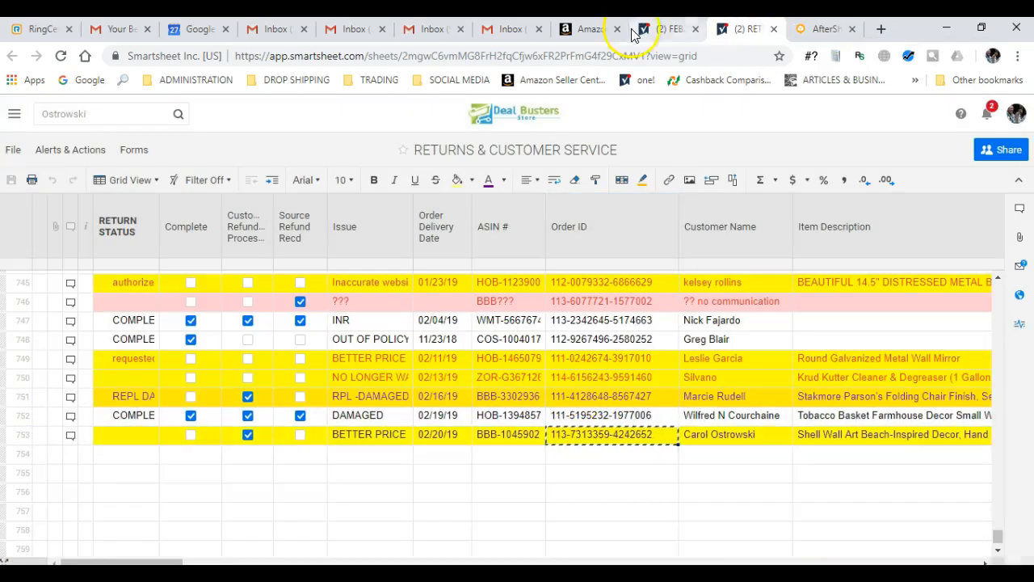
pyautogui.click(668, 32)
pyautogui.click(291, 113)
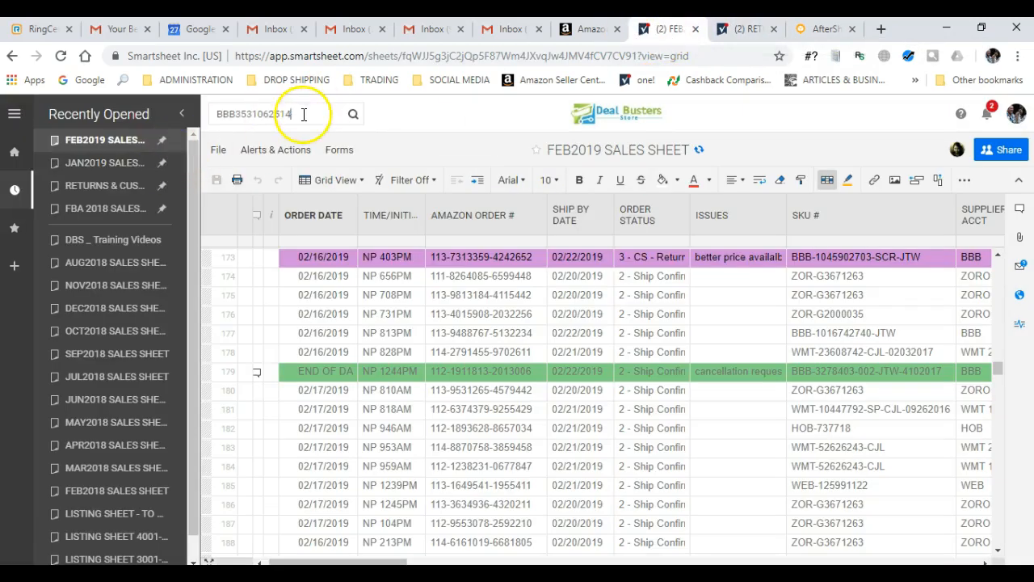
pyautogui.moveTo(302, 113); pyautogui.dragTo(222, 117)
pyautogui.hotkey('ctrl', 'v')
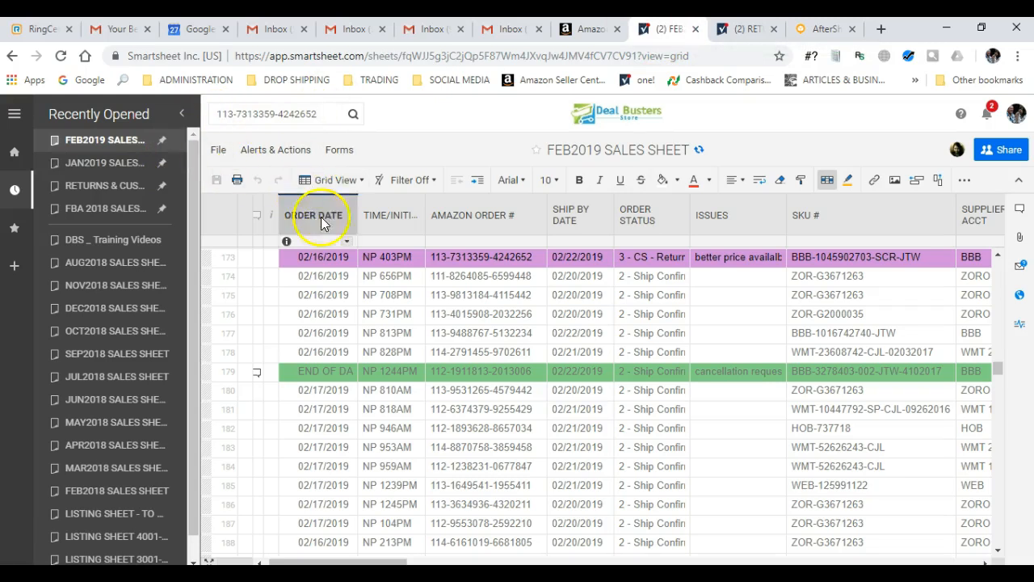
pyautogui.click(352, 119)
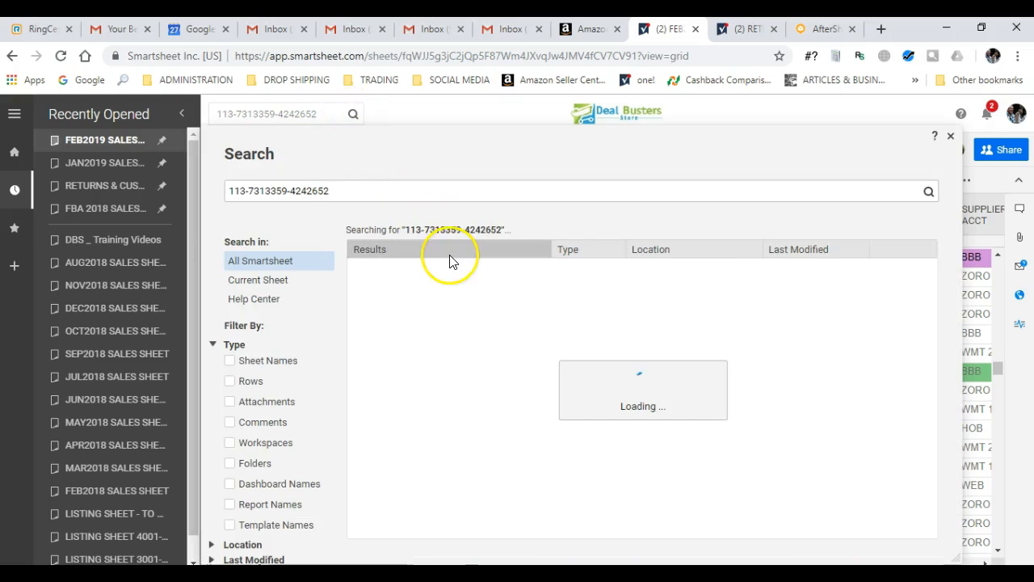
pyautogui.click(442, 385)
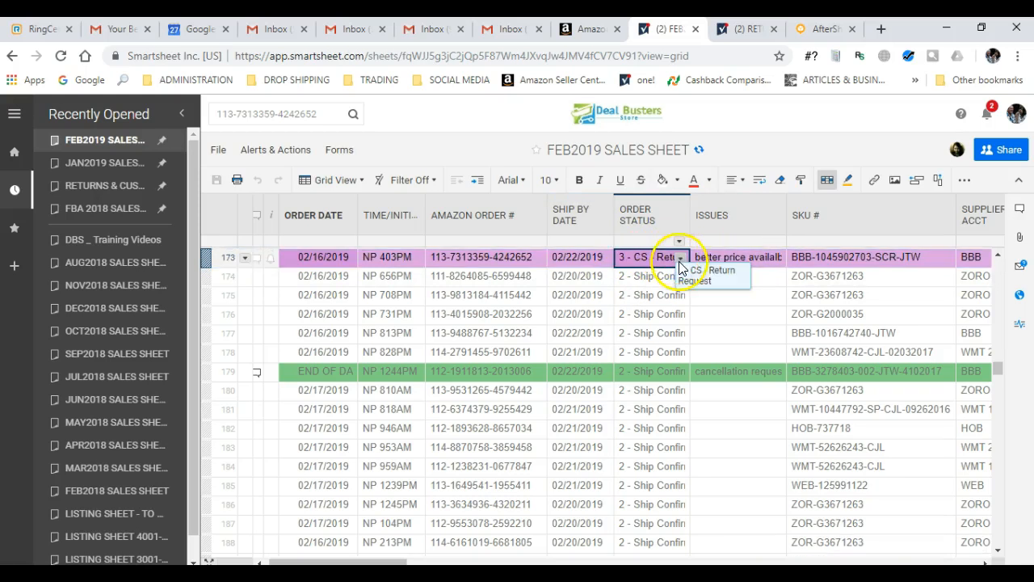
# - Set row 173's Order Status to 3 - RETURN COMPLETE
pyautogui.click(683, 258)
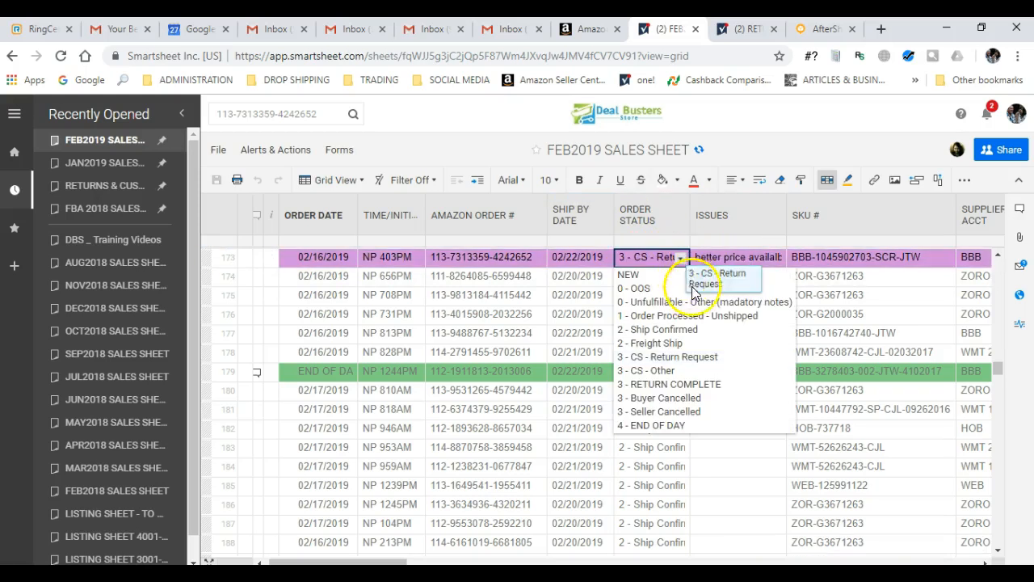
pyautogui.click(708, 385)
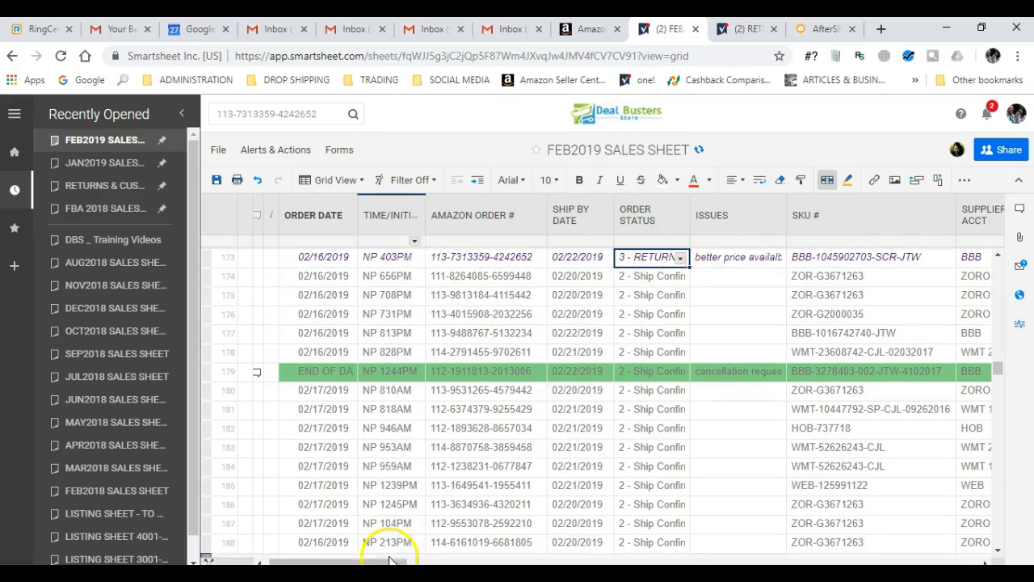
pyautogui.moveTo(378, 561); pyautogui.dragTo(915, 561)
# - Enter 60.96 as row 173's Customer Refund and 64.19 as its Supplier Refund
pyautogui.click(760, 257)
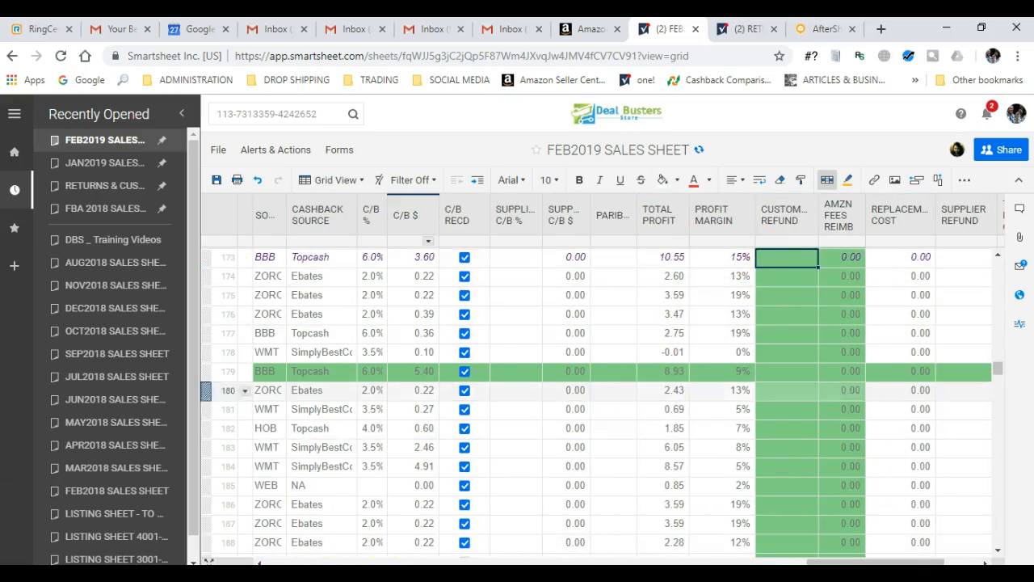
pyautogui.write('6')
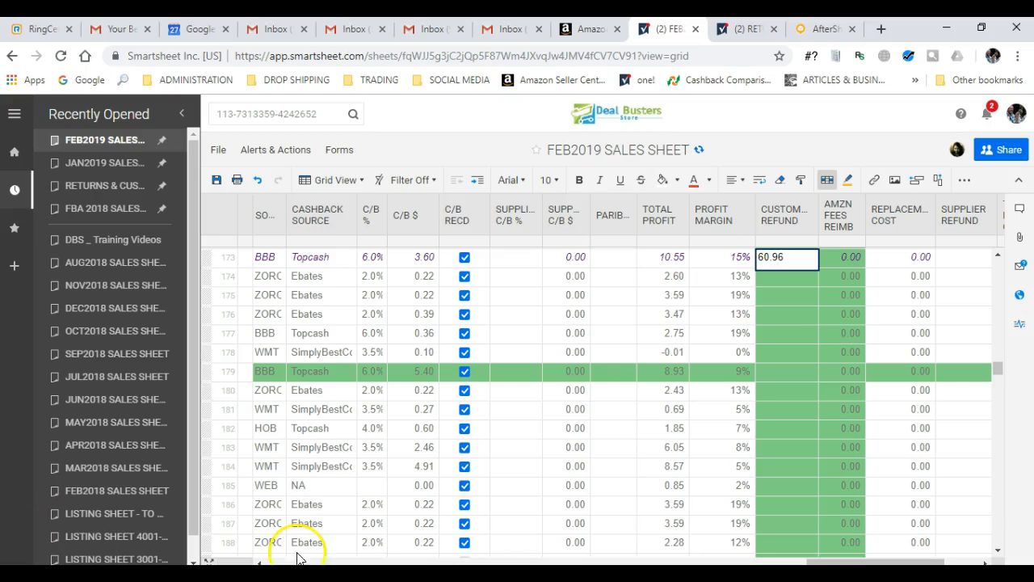
pyautogui.write('0.96')
pyautogui.moveTo(873, 561); pyautogui.dragTo(895, 561)
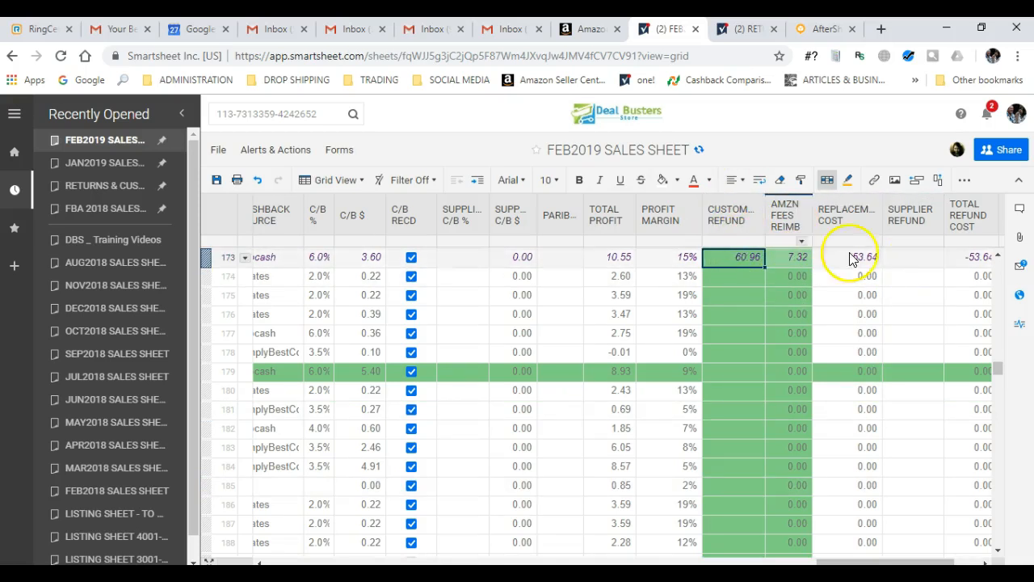
pyautogui.click(912, 257)
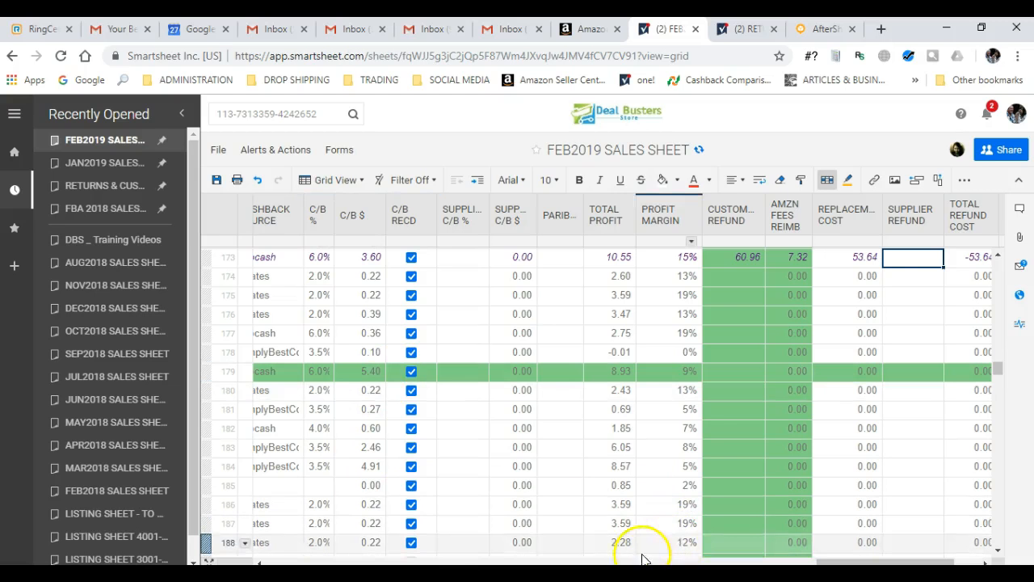
pyautogui.hscroll(-10, 881, 557)
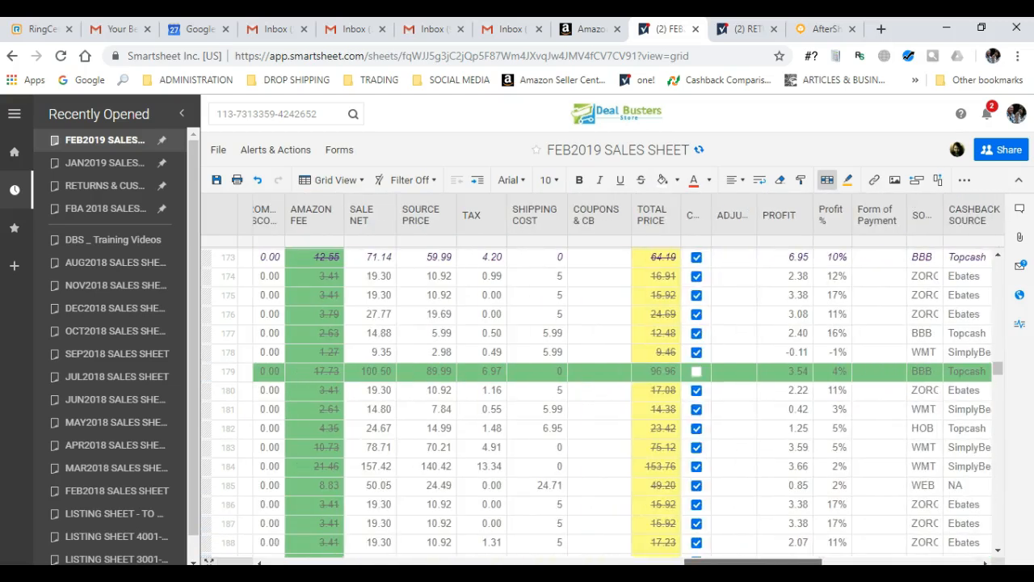
pyautogui.hscroll(1, 626, 400)
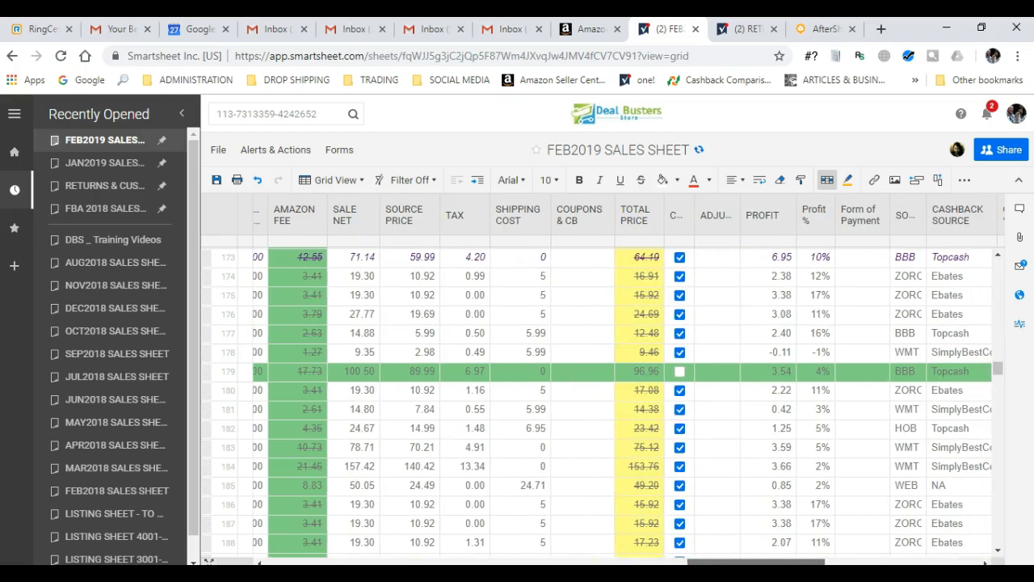
pyautogui.hscroll(5, 626, 400)
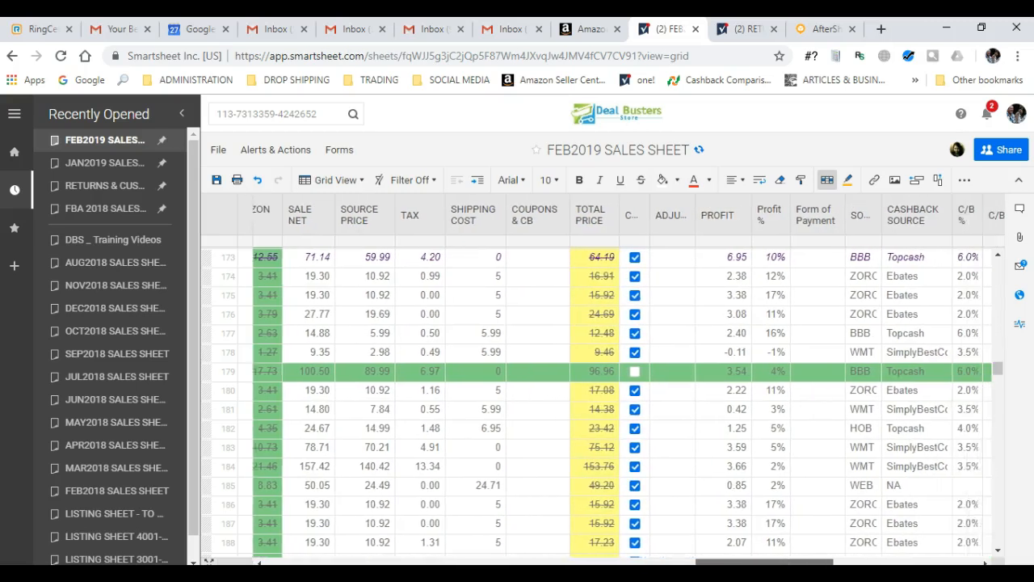
pyautogui.hscroll(5, 626, 400)
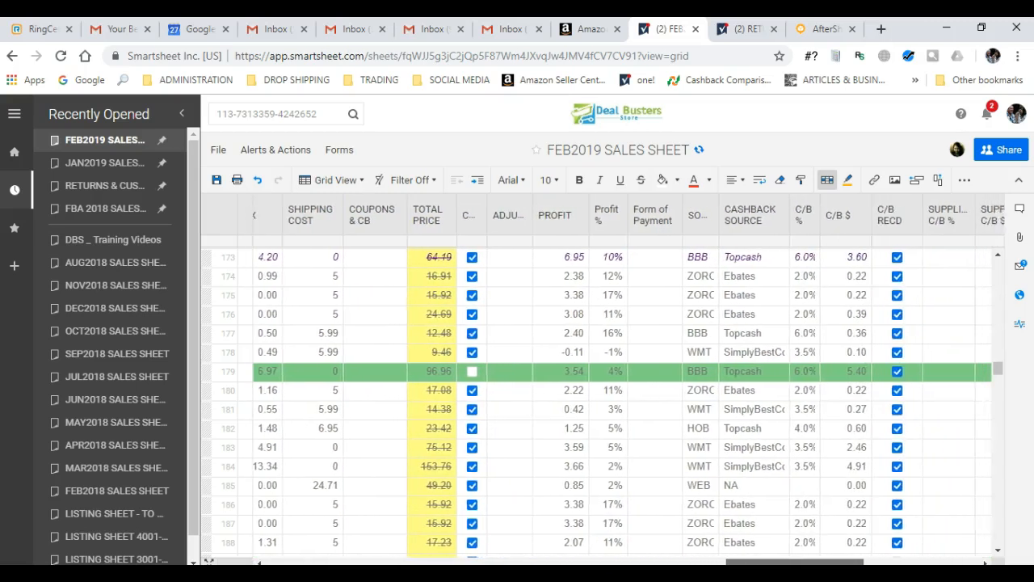
pyautogui.moveTo(816, 563); pyautogui.dragTo(893, 563)
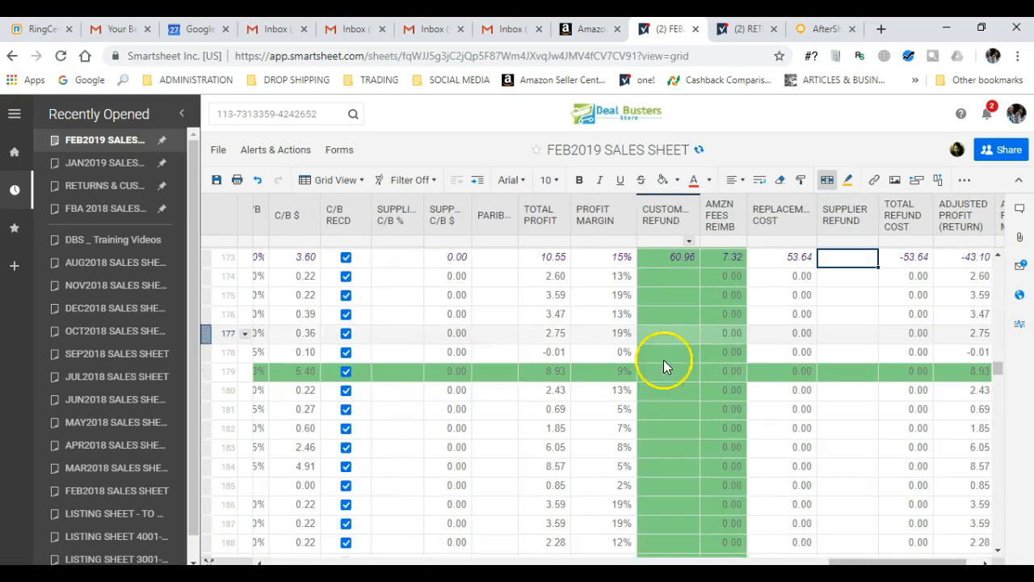
pyautogui.write('64.19')
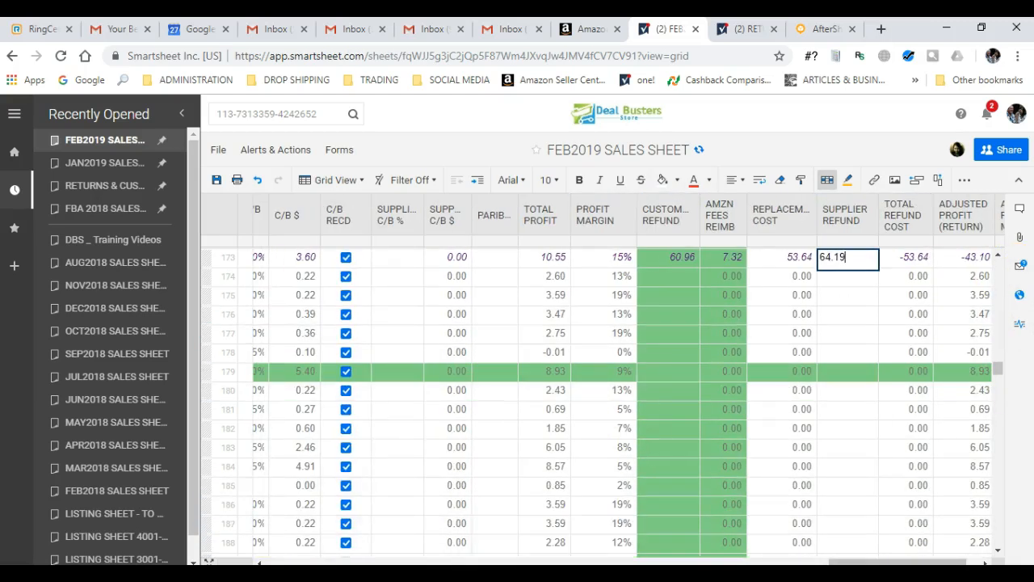
pyautogui.click(857, 334)
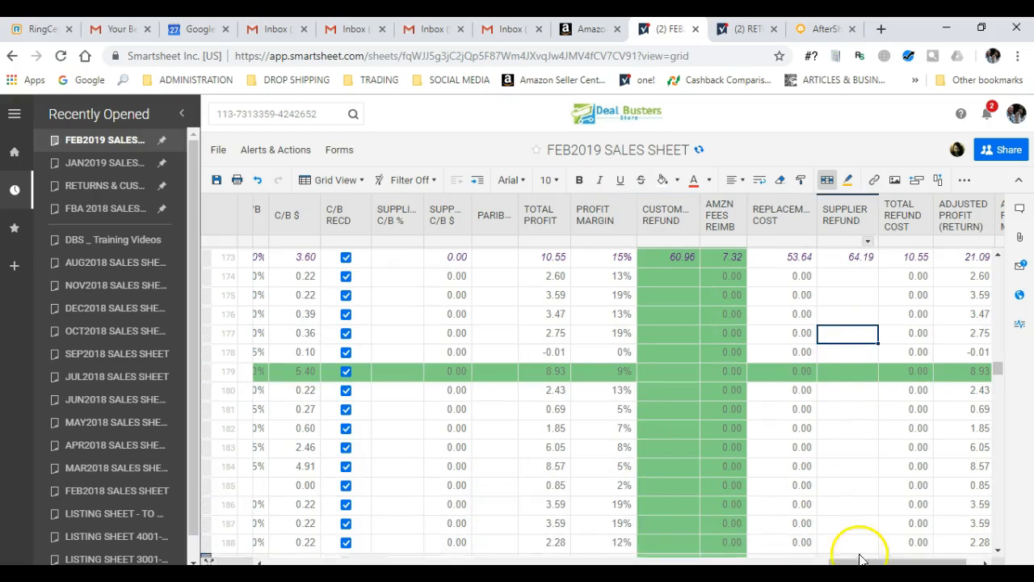
pyautogui.moveTo(861, 559); pyautogui.dragTo(873, 561)
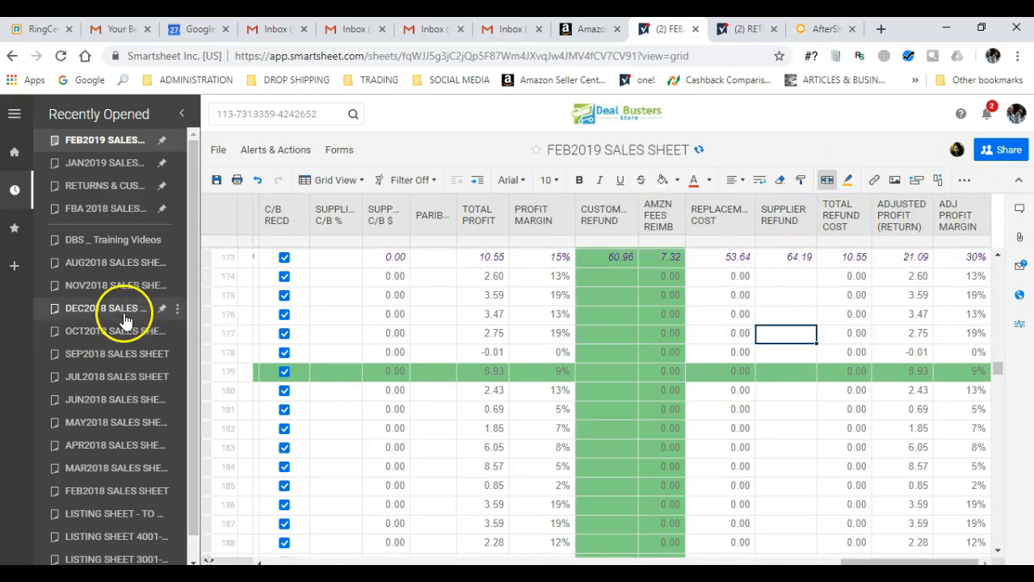
# - Change row 173's C/B % to 0, leaving cashback 0.00 and adjusted profit 17.49
pyautogui.click(210, 256)
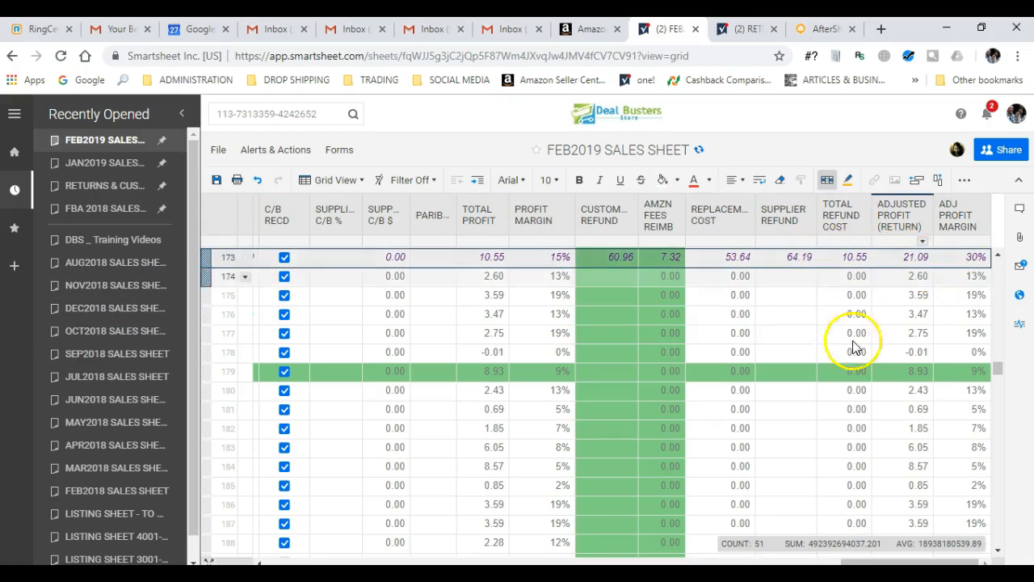
pyautogui.moveTo(866, 560); pyautogui.dragTo(752, 559)
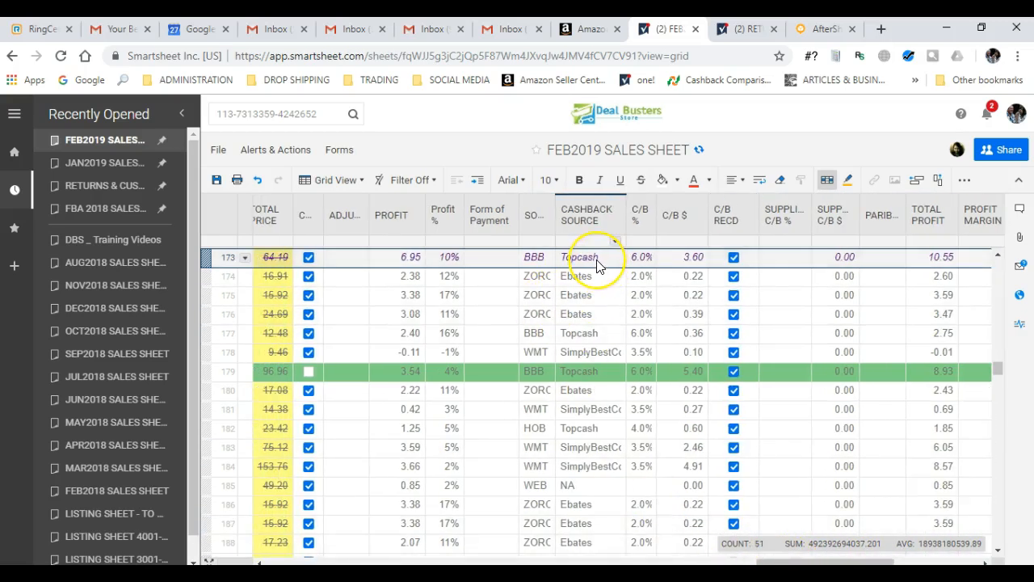
pyautogui.click(641, 272)
pyautogui.click(638, 260)
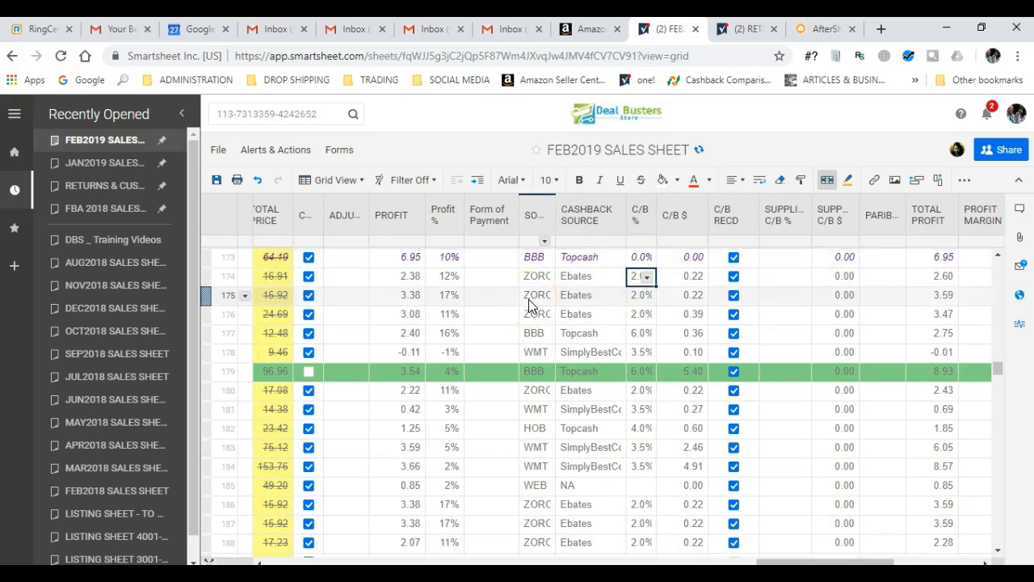
pyautogui.click(813, 562)
pyautogui.moveTo(810, 562); pyautogui.dragTo(824, 536)
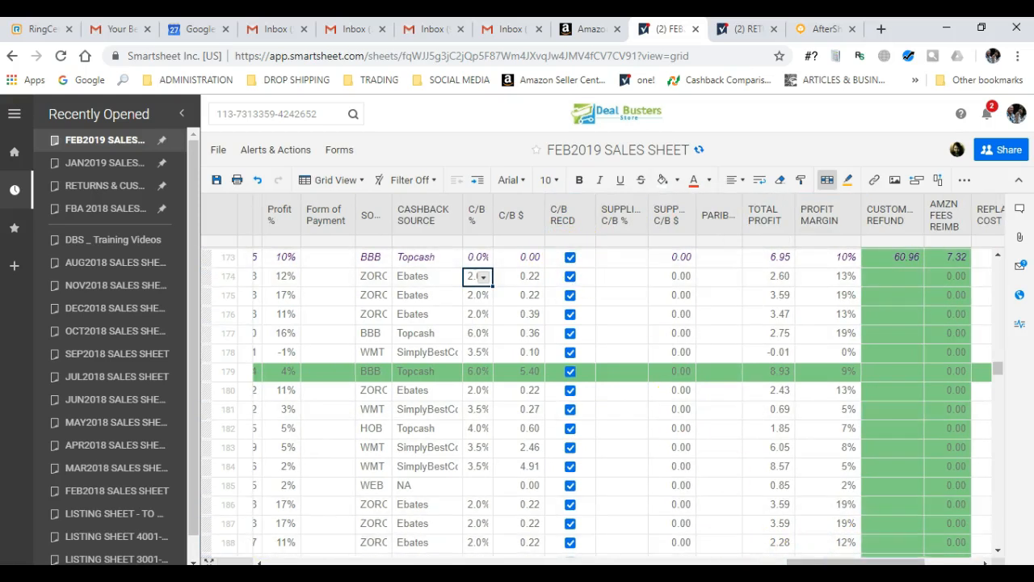
pyautogui.moveTo(808, 562); pyautogui.dragTo(898, 552)
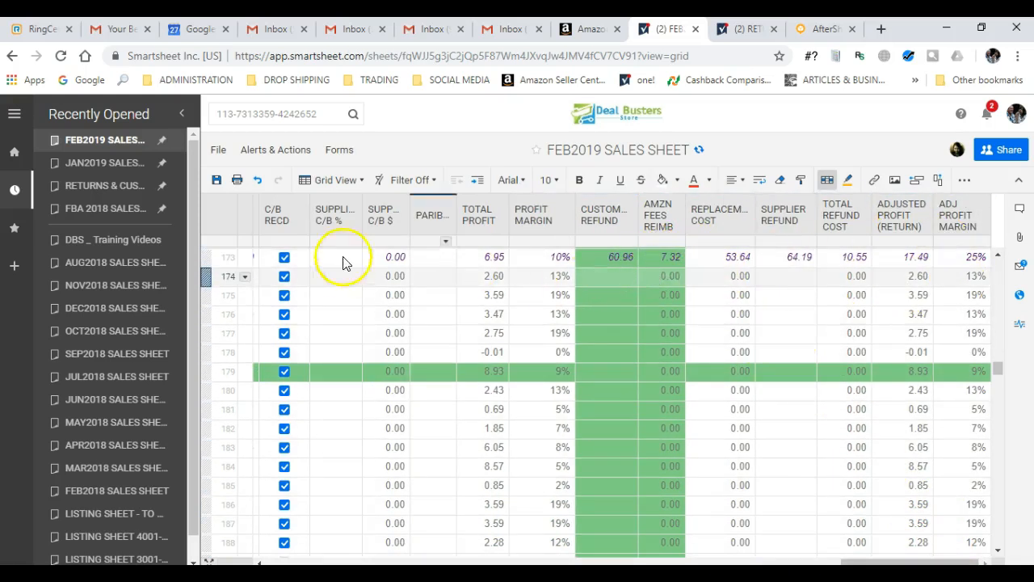
# - Give row 173 a blue fill and save the FEB2019 SALES SHEET
pyautogui.click(205, 258)
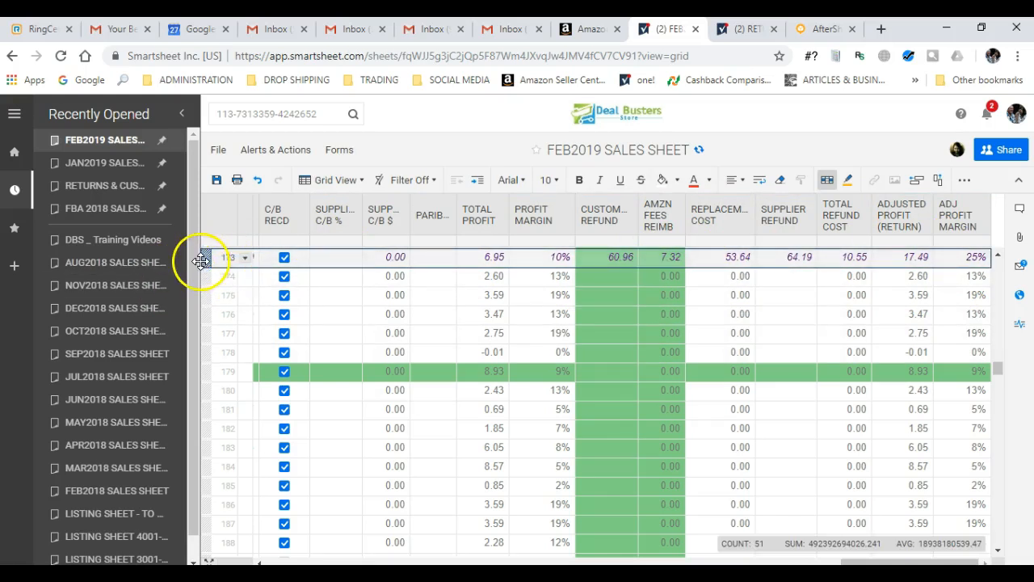
pyautogui.click(678, 181)
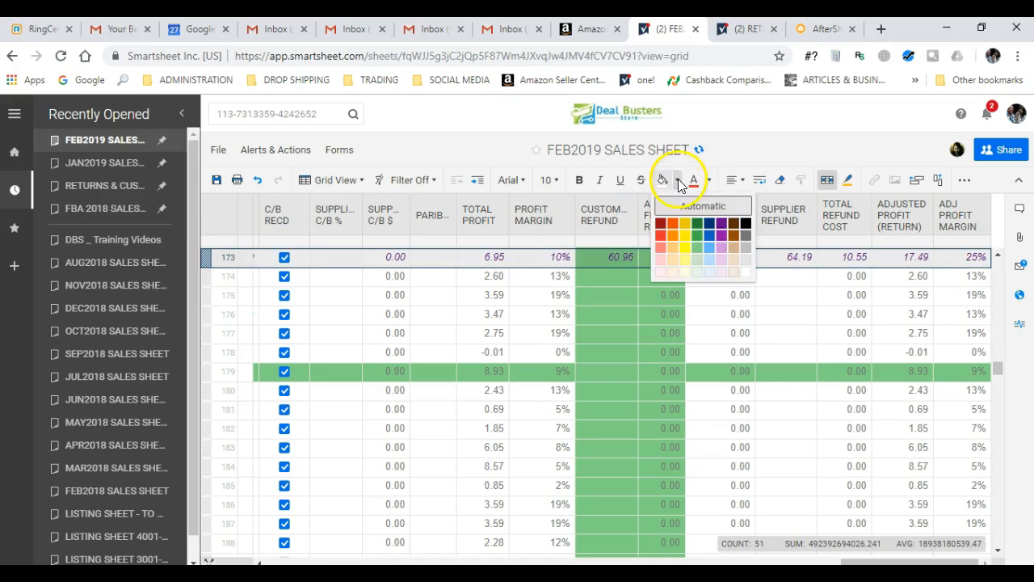
pyautogui.click(710, 245)
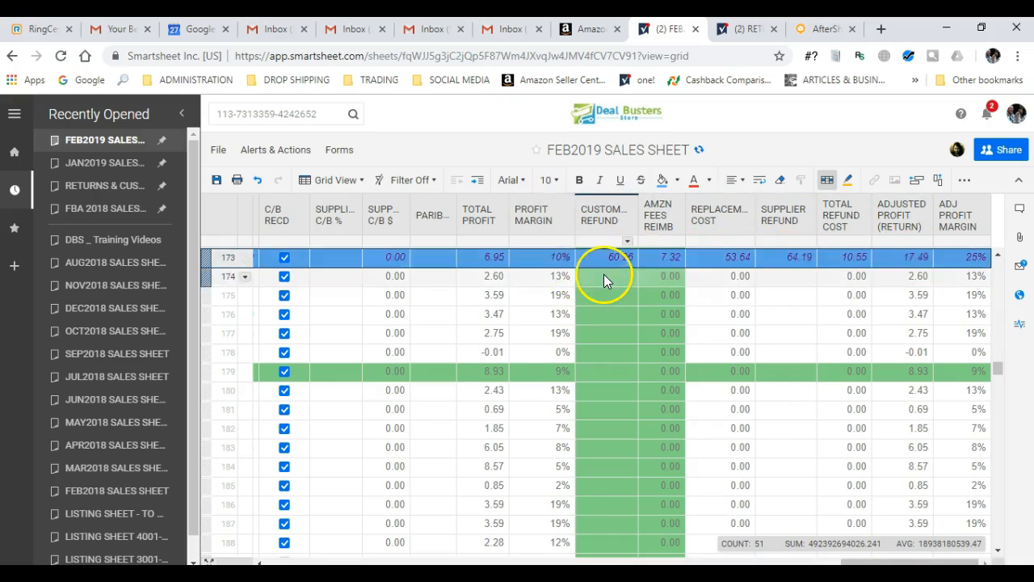
pyautogui.click(215, 183)
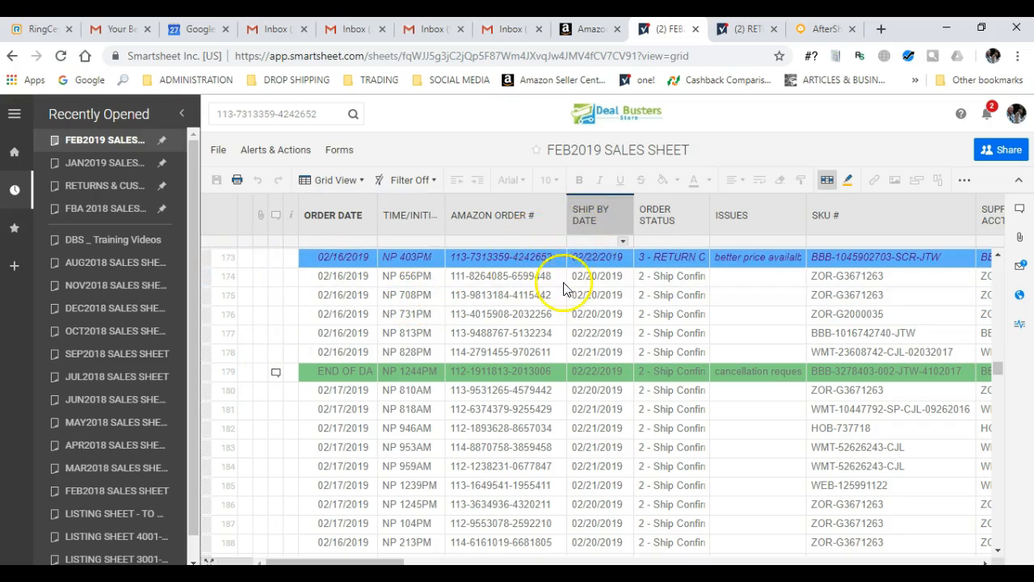
pyautogui.moveTo(427, 558); pyautogui.dragTo(854, 393)
pyautogui.click(1026, 310)
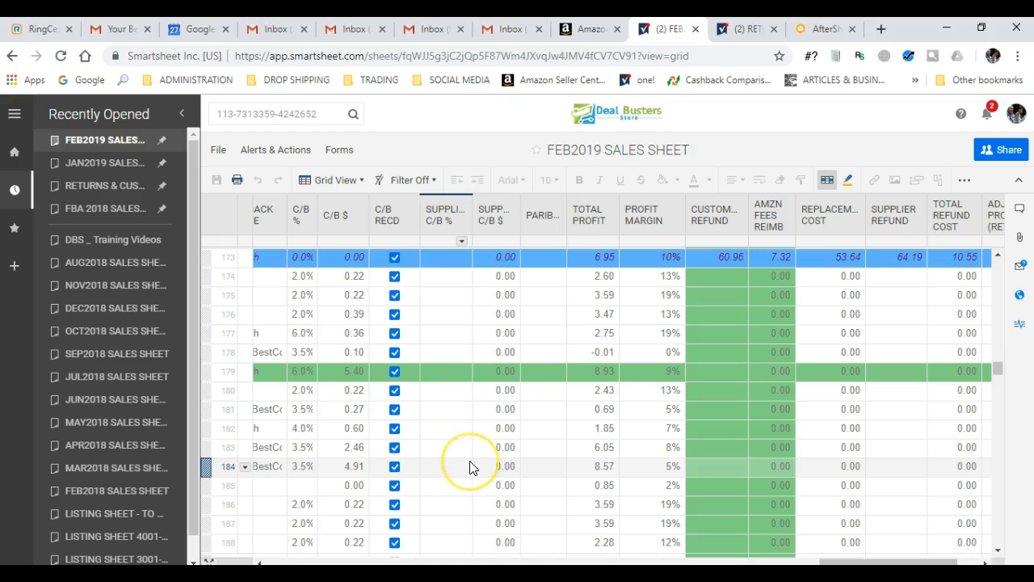
pyautogui.press('Up')
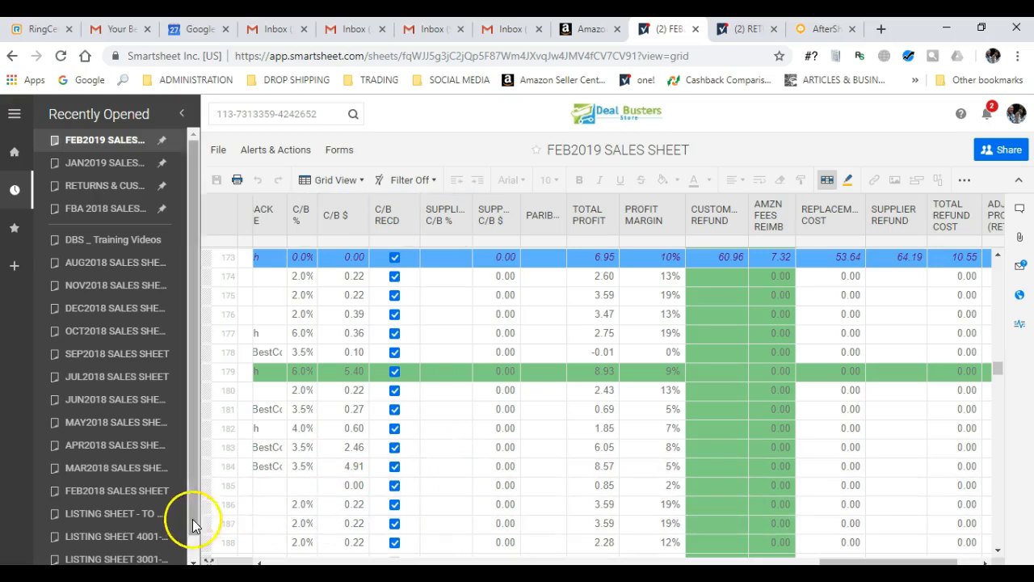